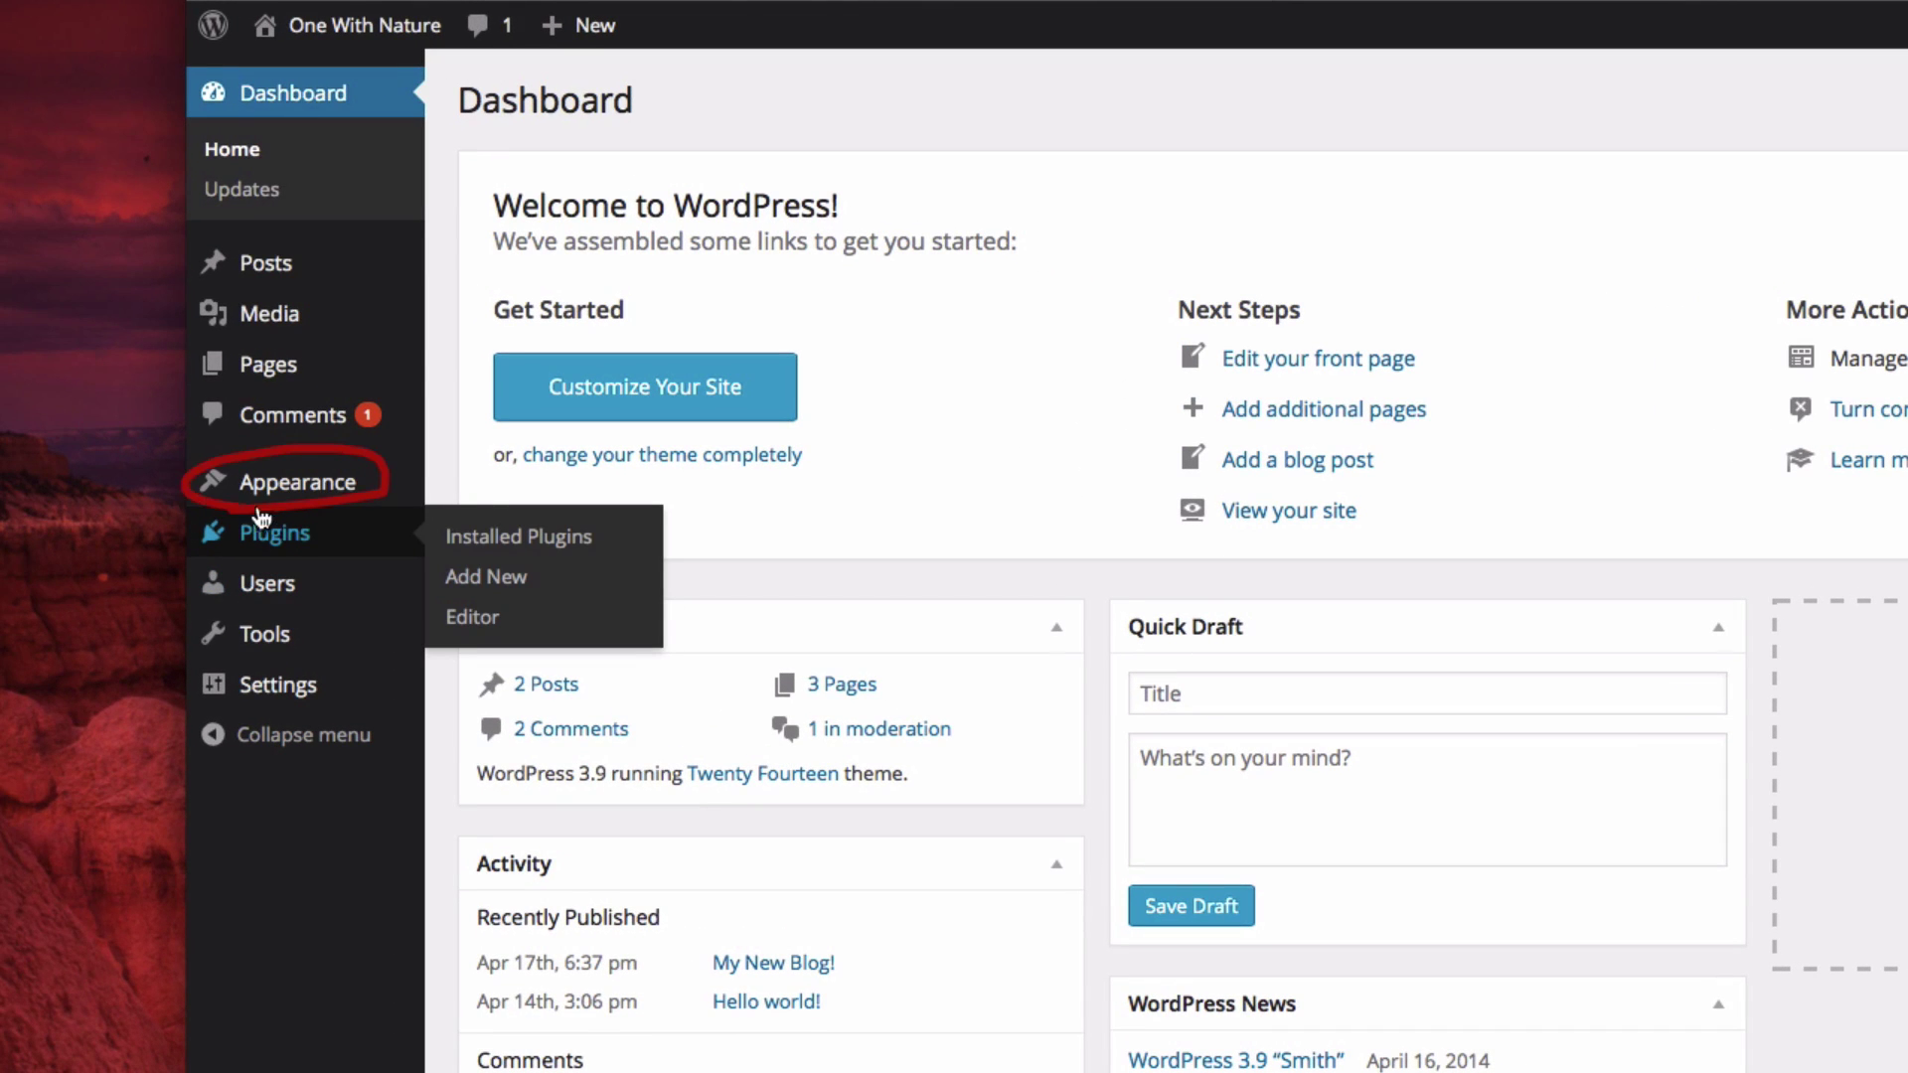
Dismiss the Live Widget Previews notice on the Themes page and start adding a new theme
mouse_move(323, 495)
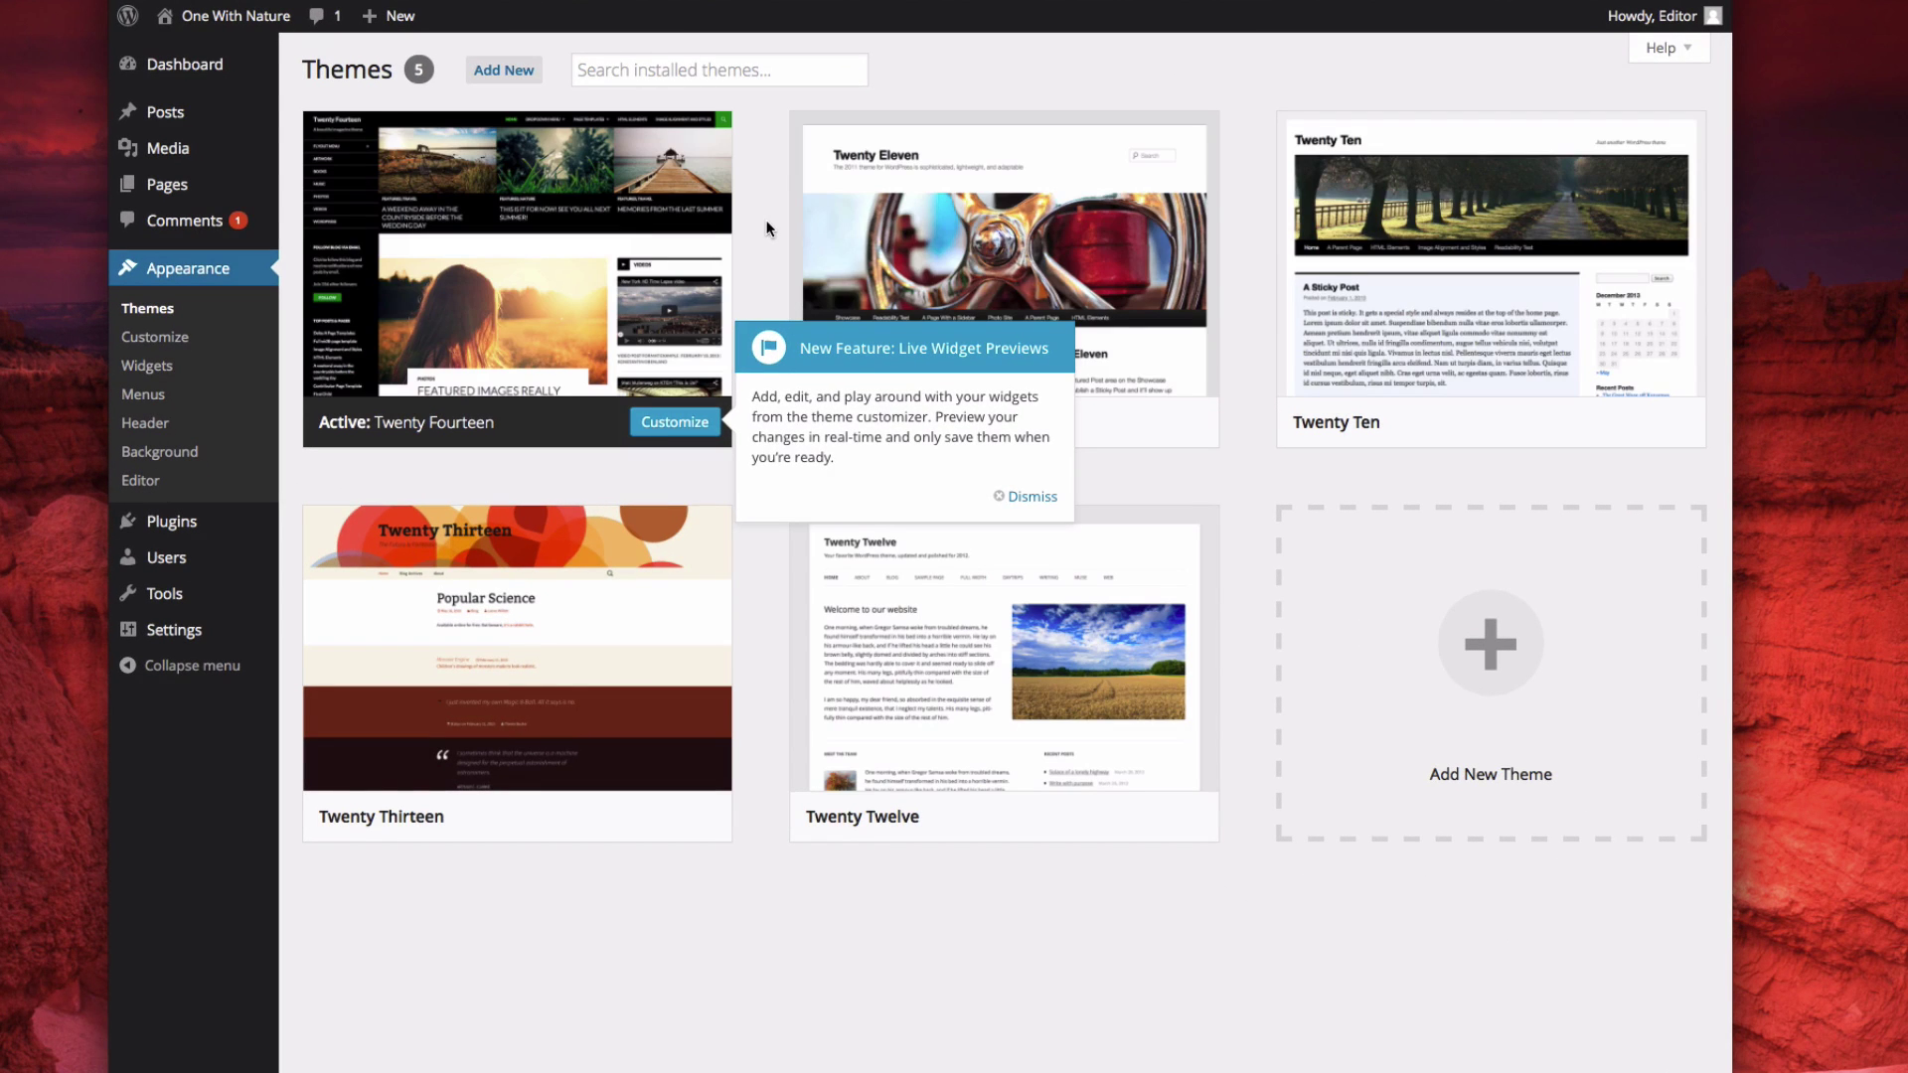
click(1024, 496)
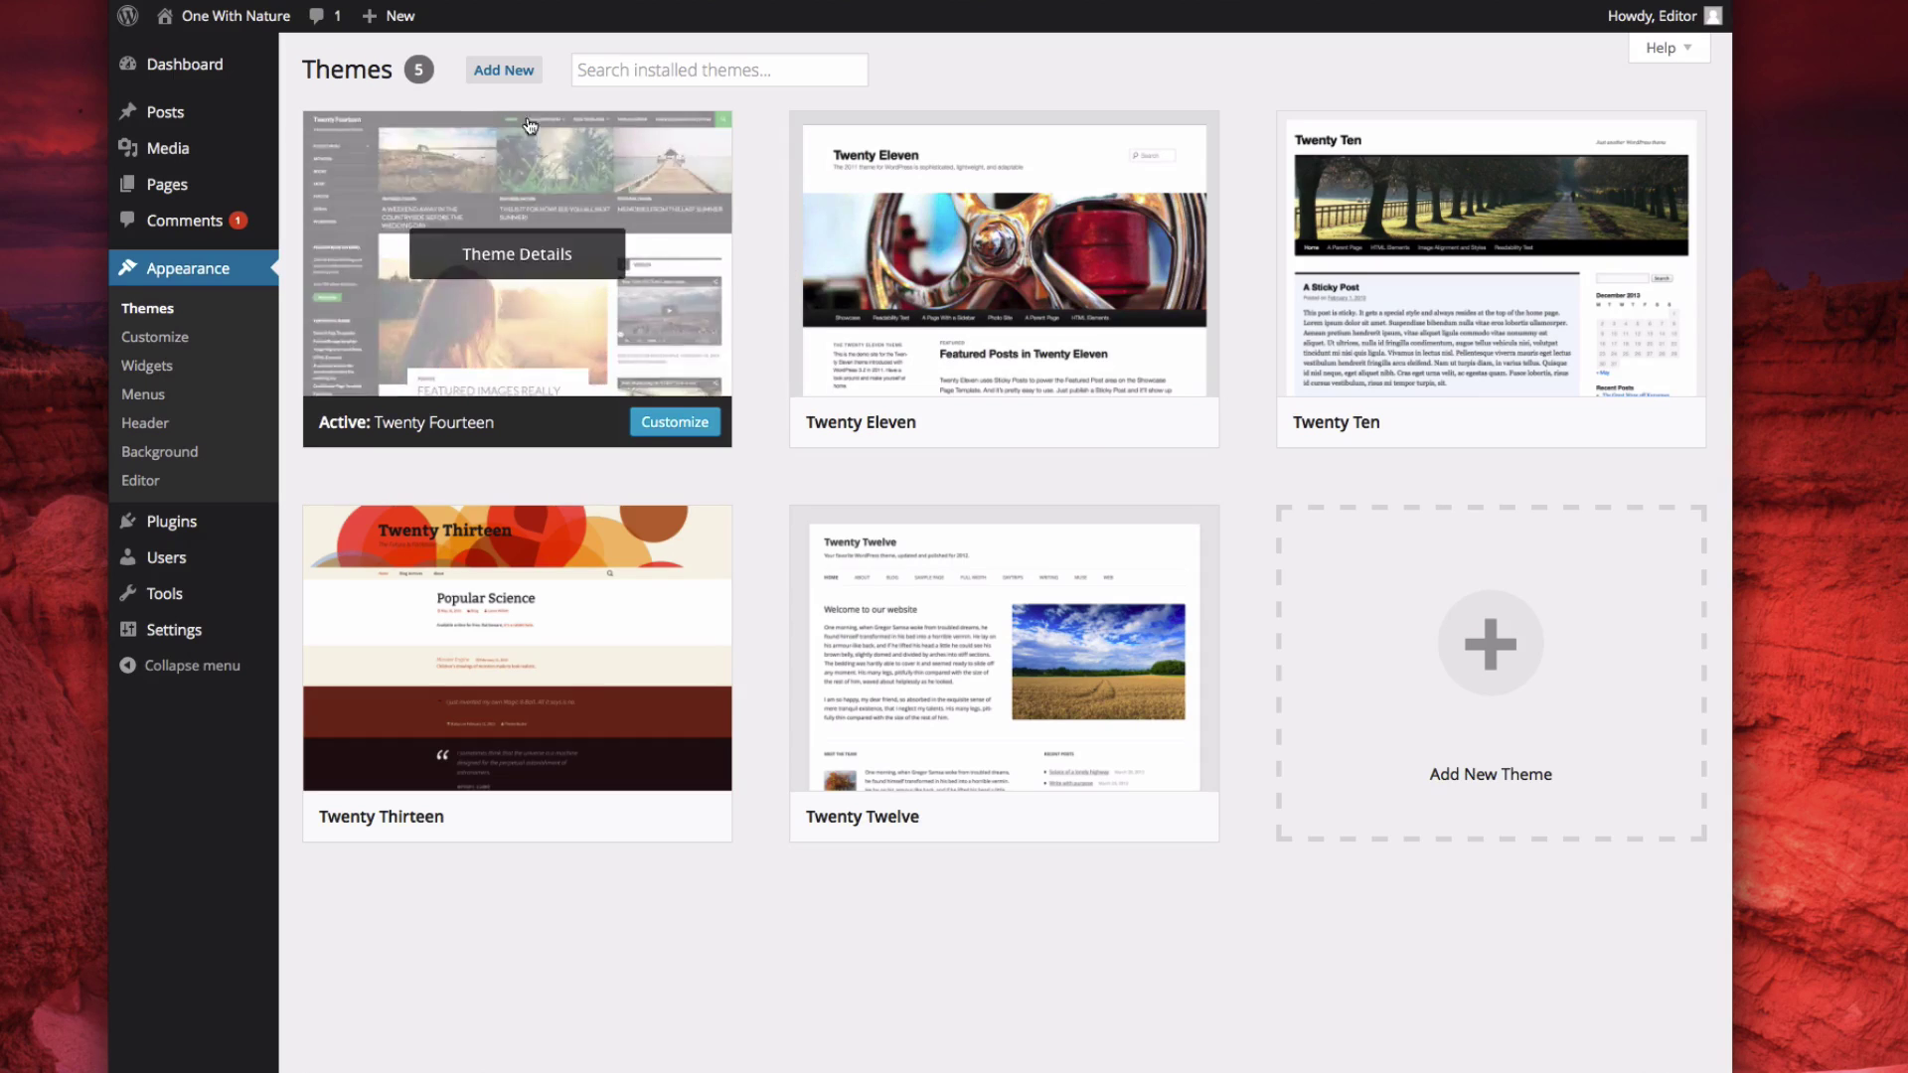
mouse_move(457, 99)
mouse_down()
mouse_move(549, 59)
mouse_move(464, 104)
mouse_up()
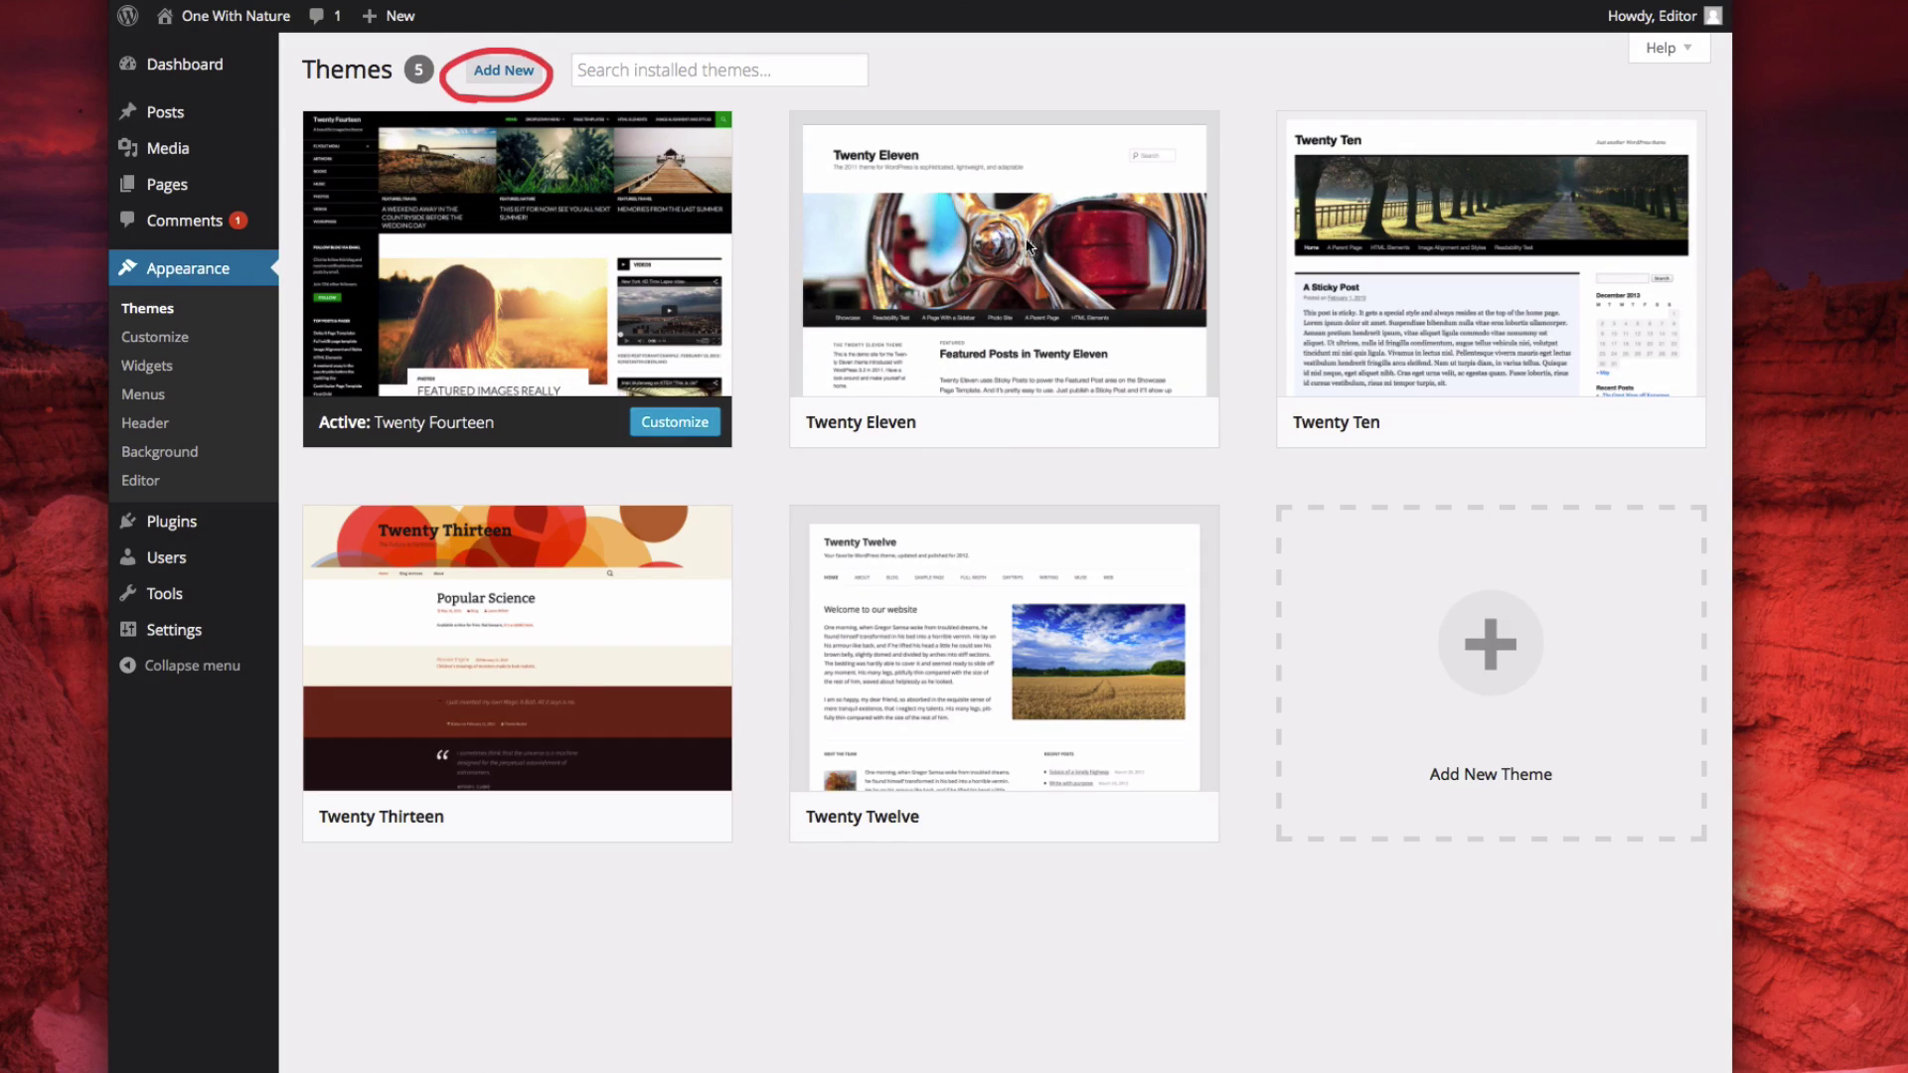
mouse_move(1423, 720)
mouse_down()
mouse_move(1445, 574)
mouse_move(1449, 697)
mouse_up()
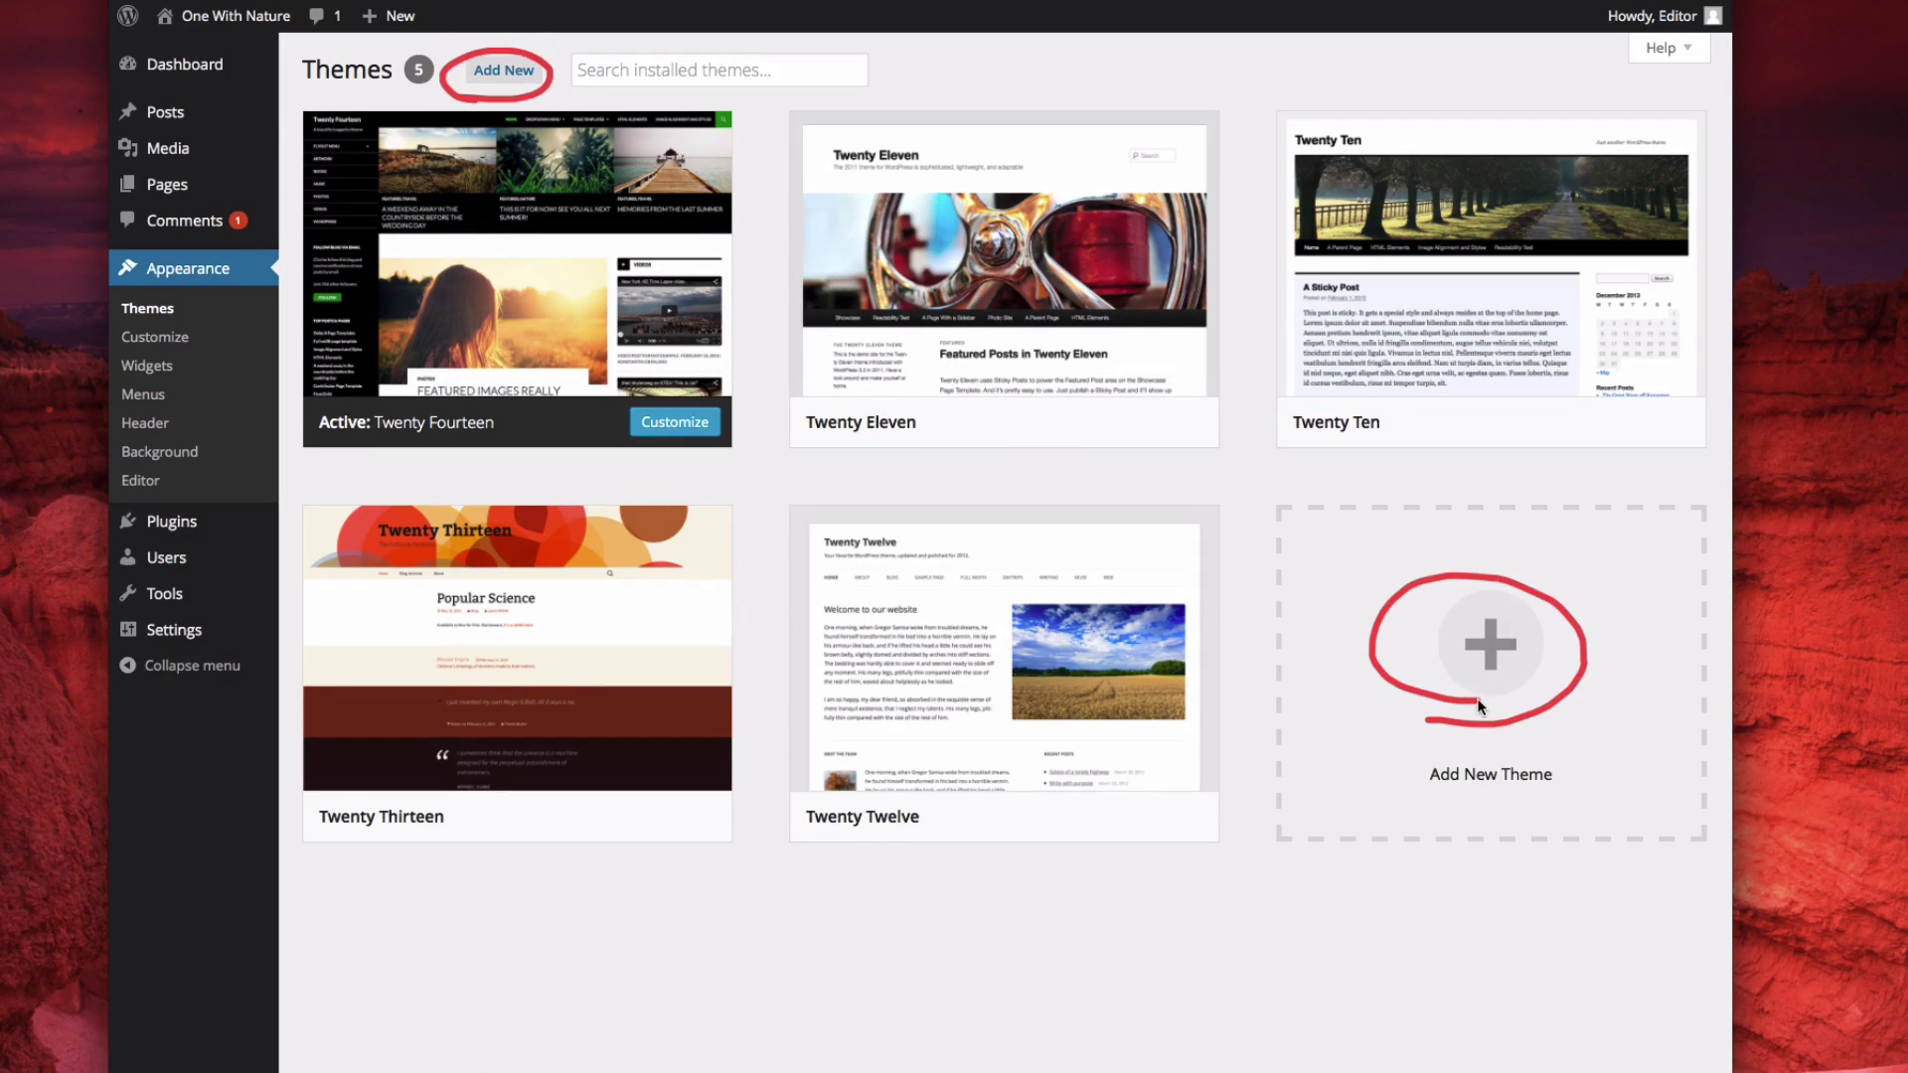
key(Escape)
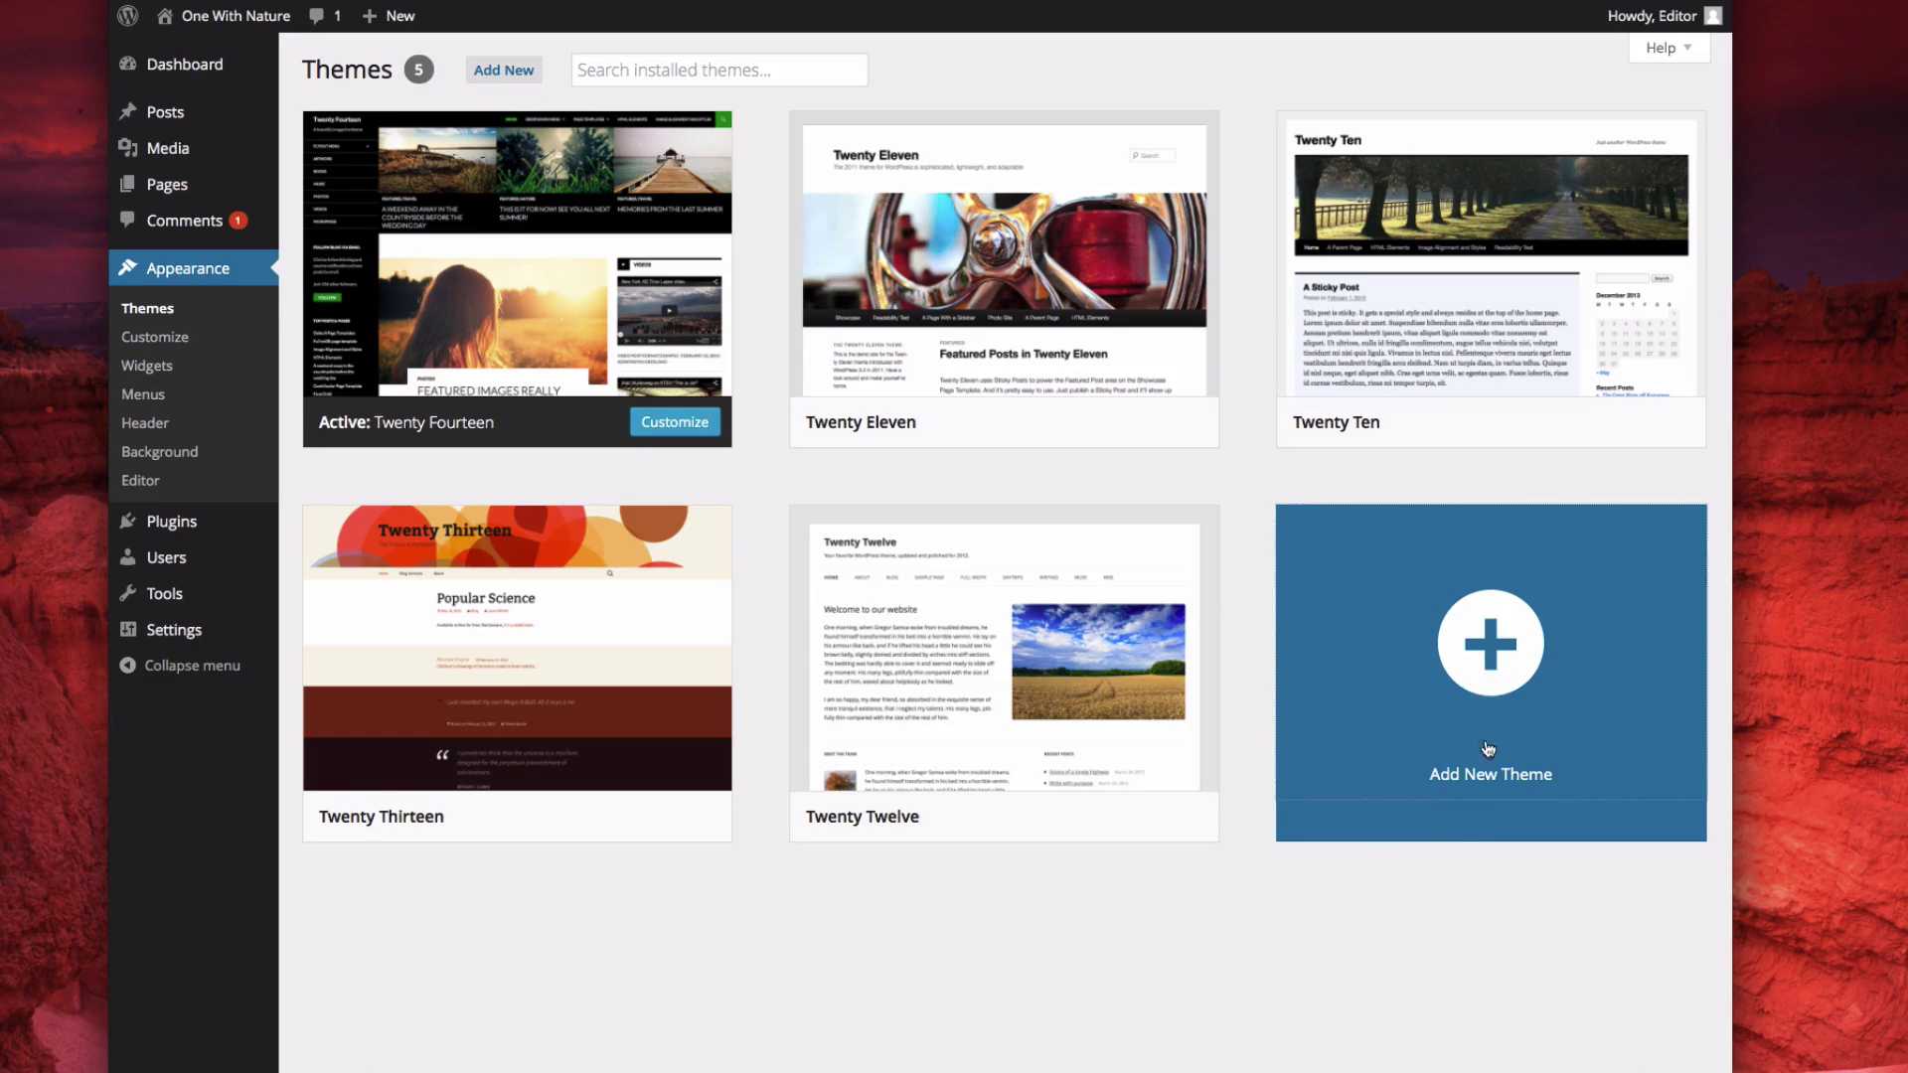
click(1443, 836)
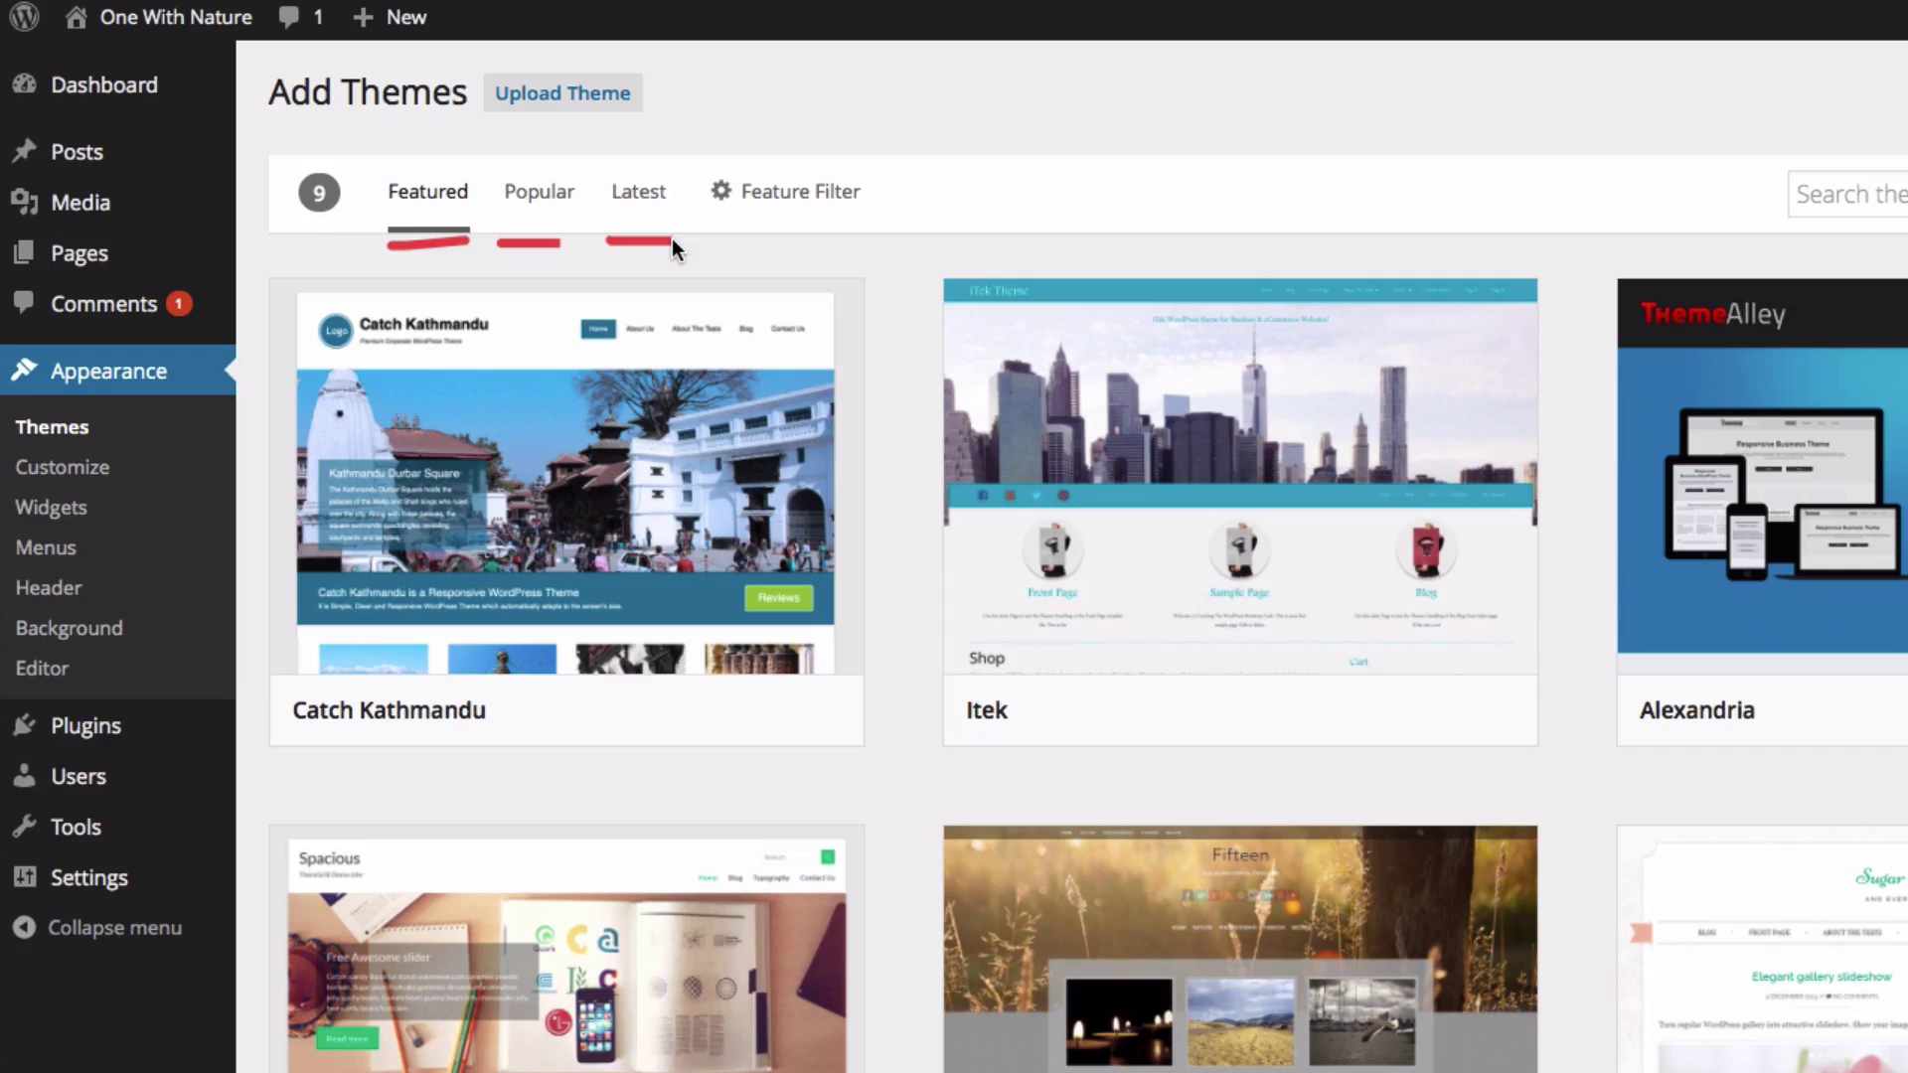
Apply the Two Columns and Responsive Layout feature filters to the theme catalogue
mouse_move(726, 224)
mouse_down()
mouse_move(839, 221)
mouse_move(742, 153)
mouse_up()
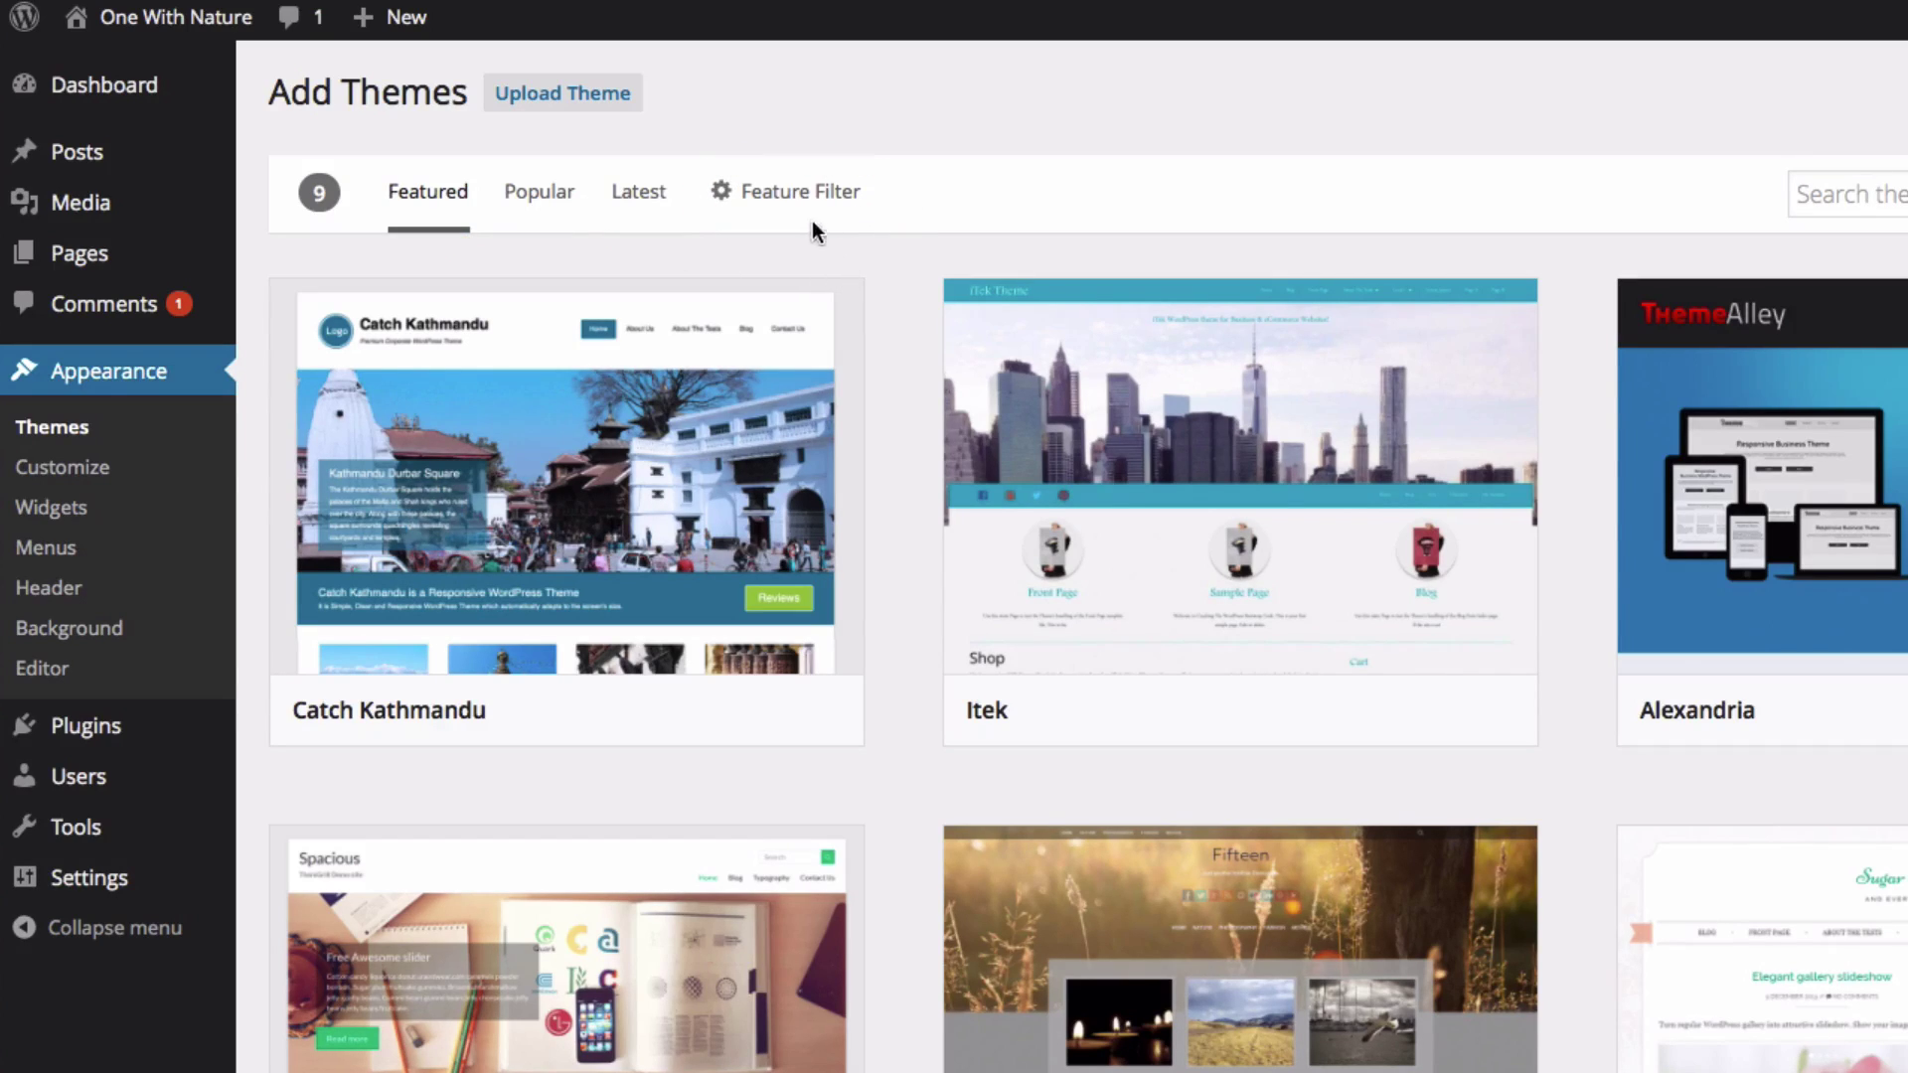
click(793, 194)
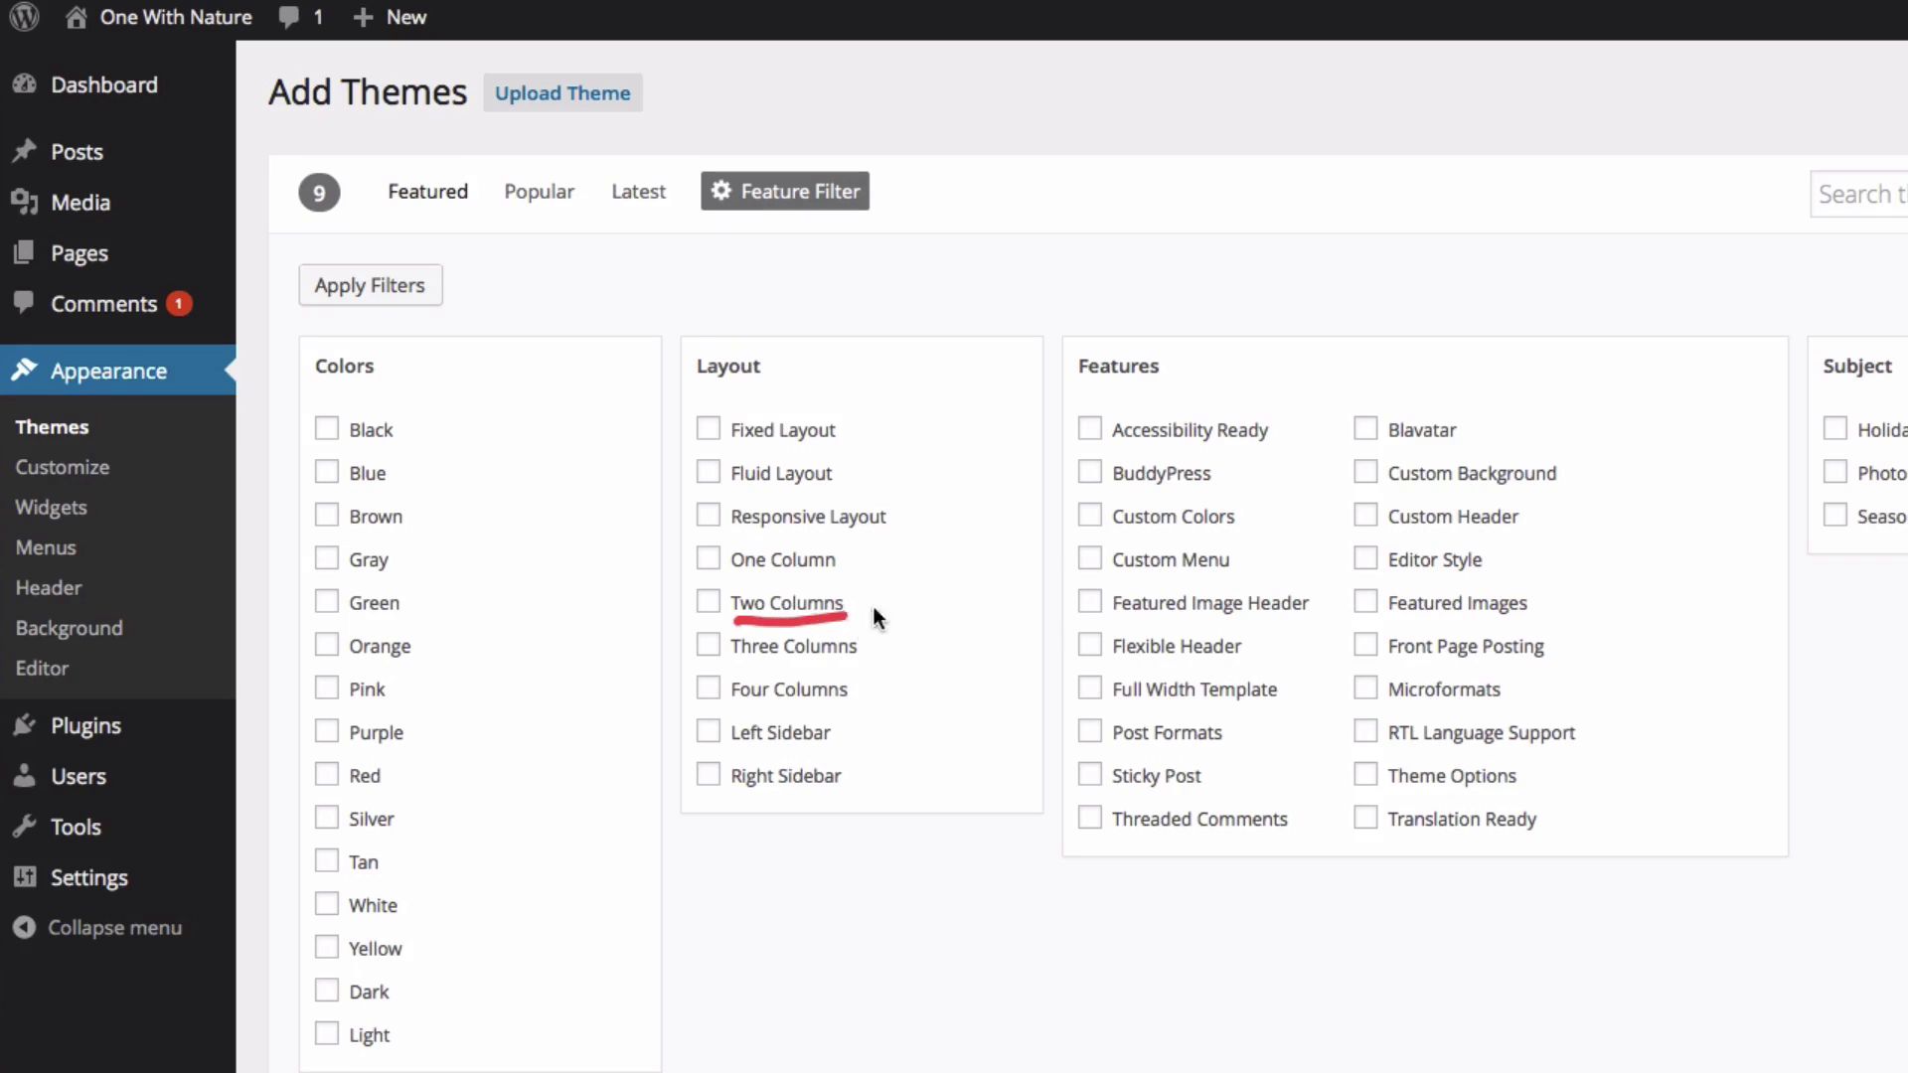
click(708, 602)
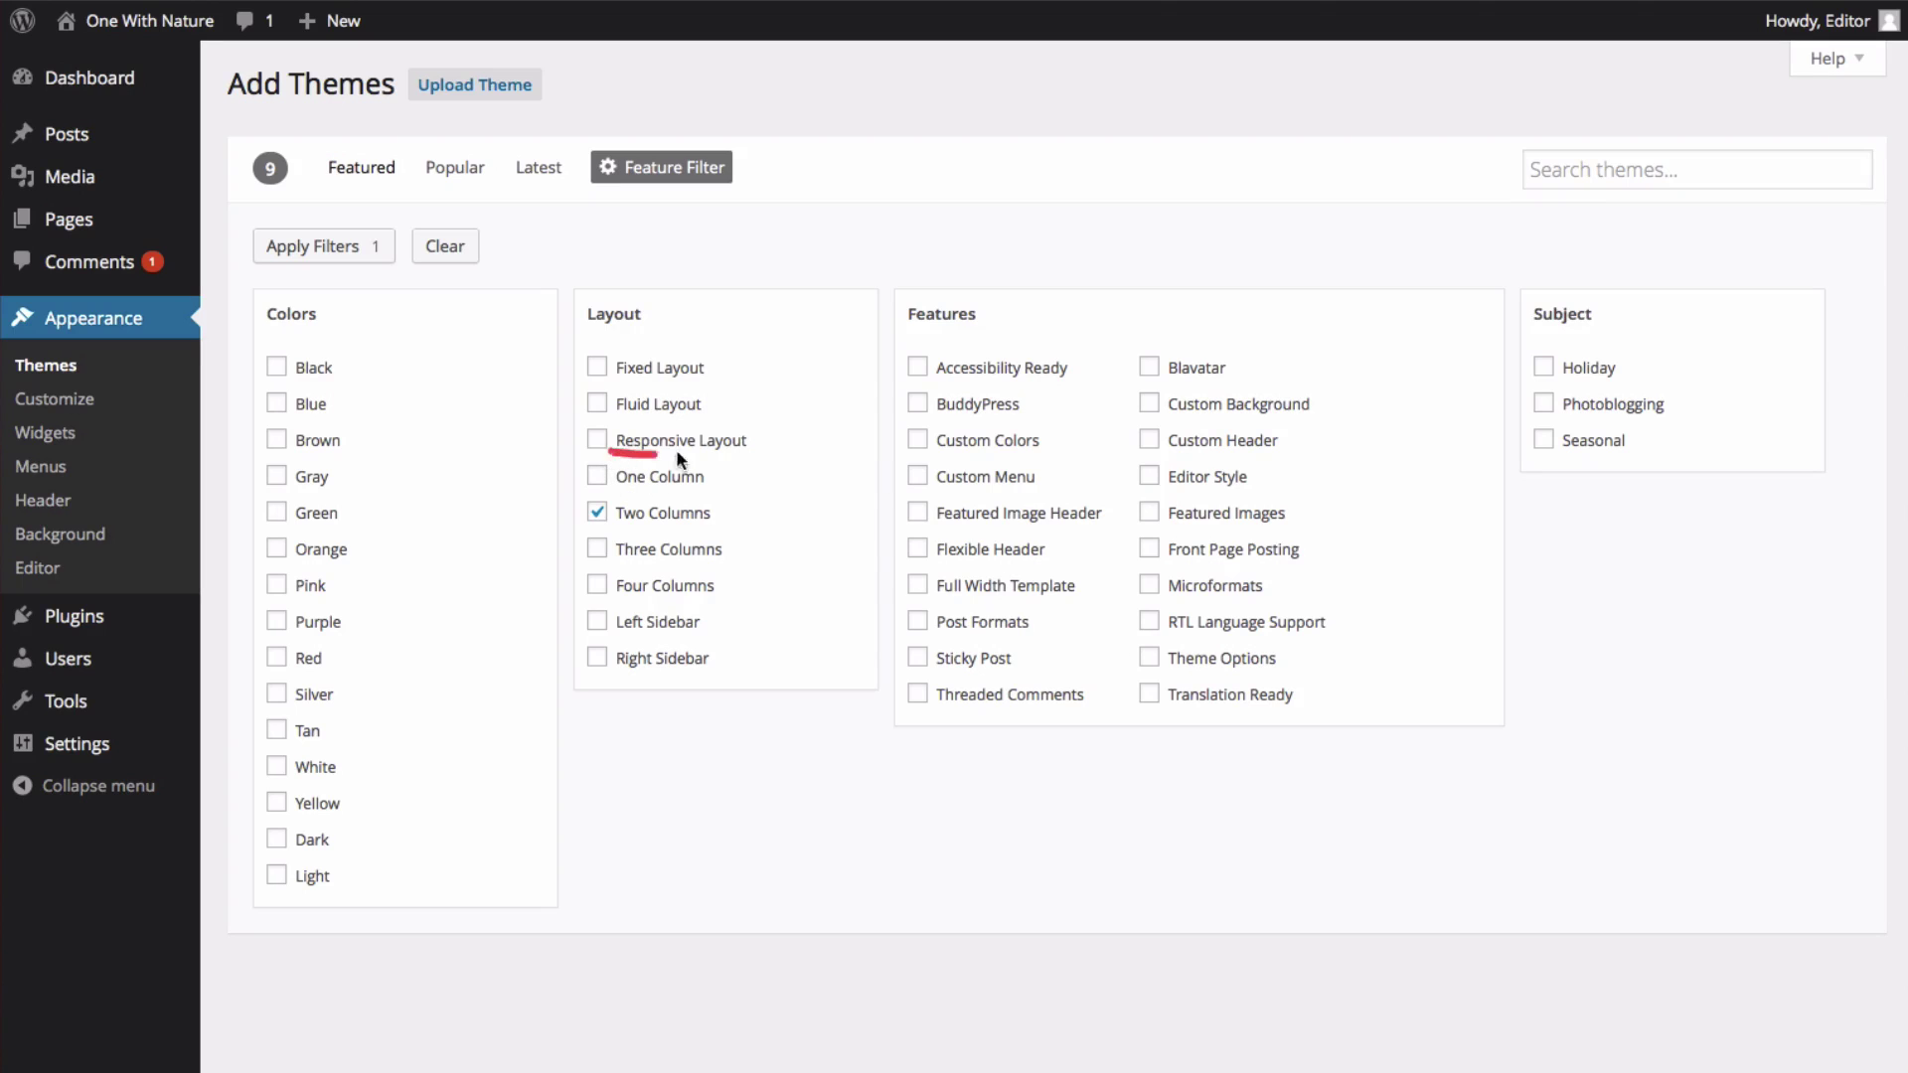
click(598, 443)
click(338, 248)
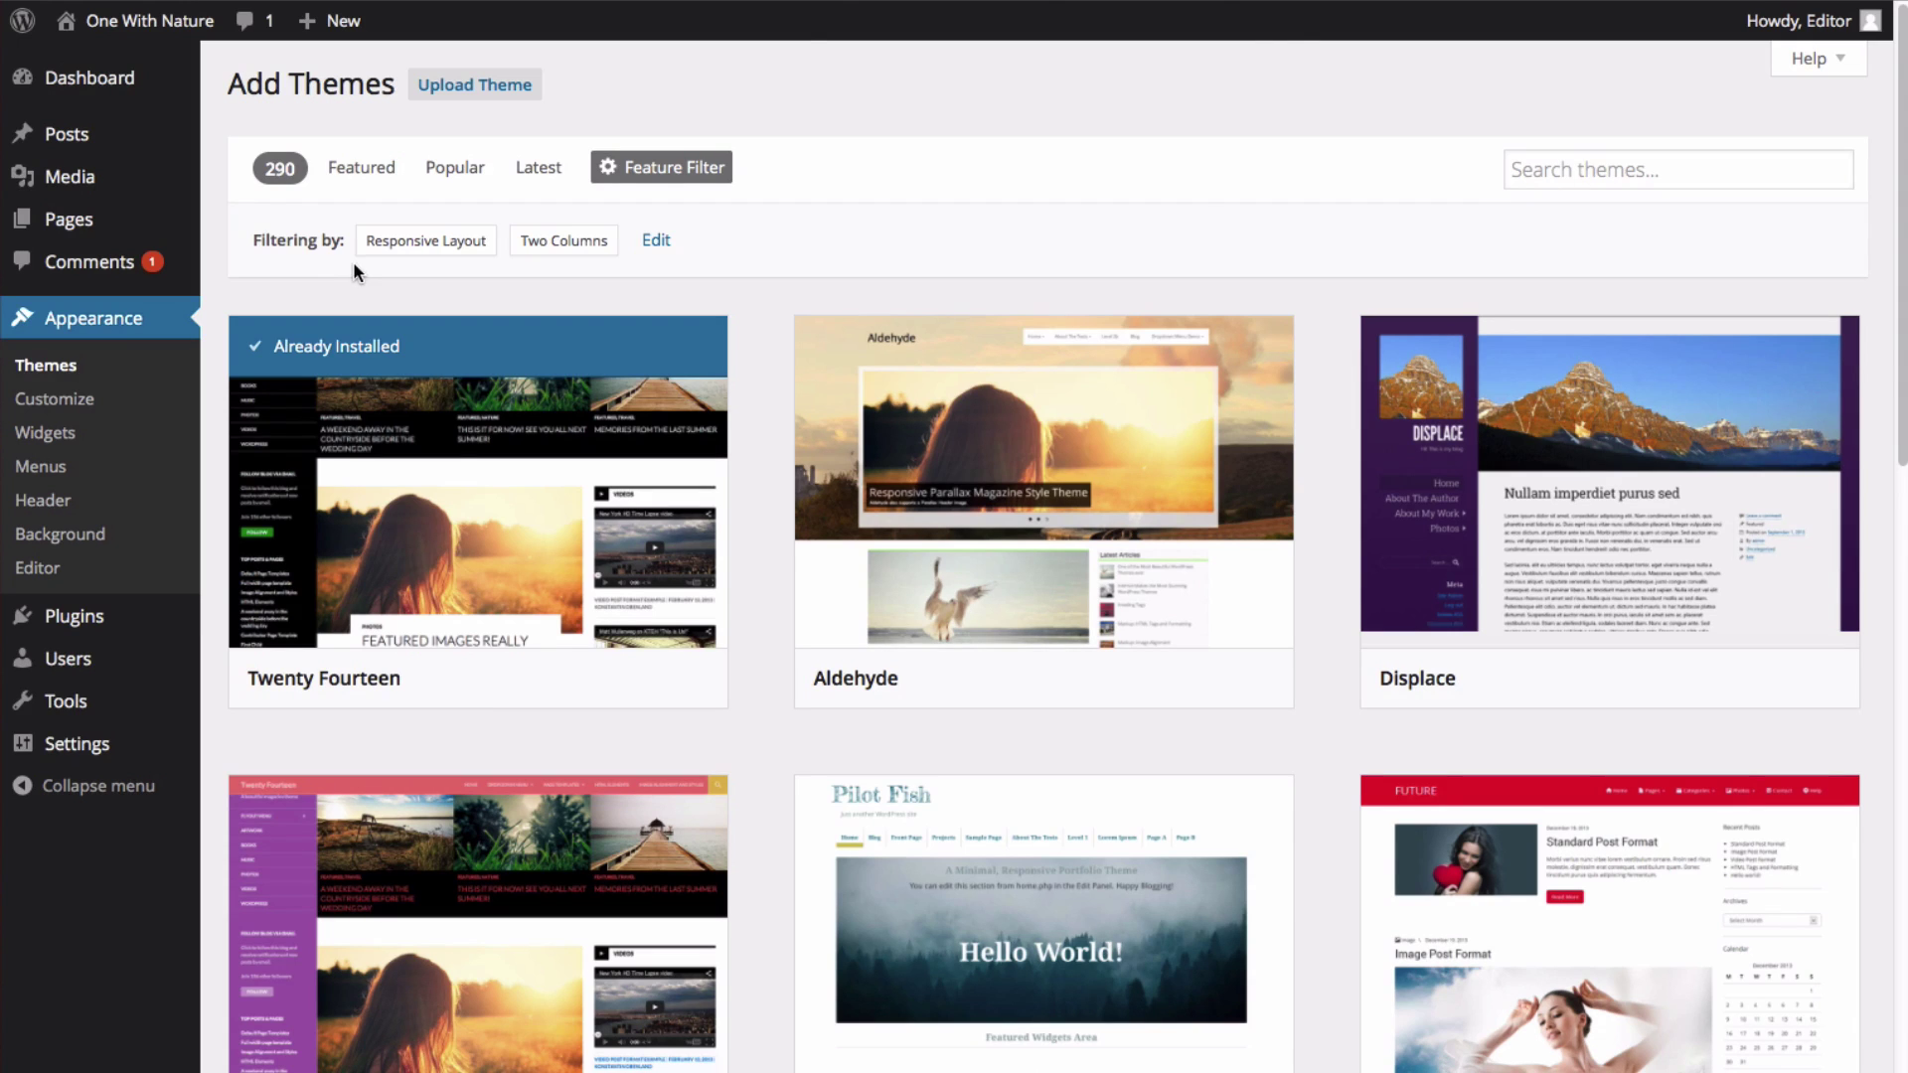
Open Golden Eagle Lite from the filtered results, install it, and start its live preview
scroll(1324, 673, down, 10)
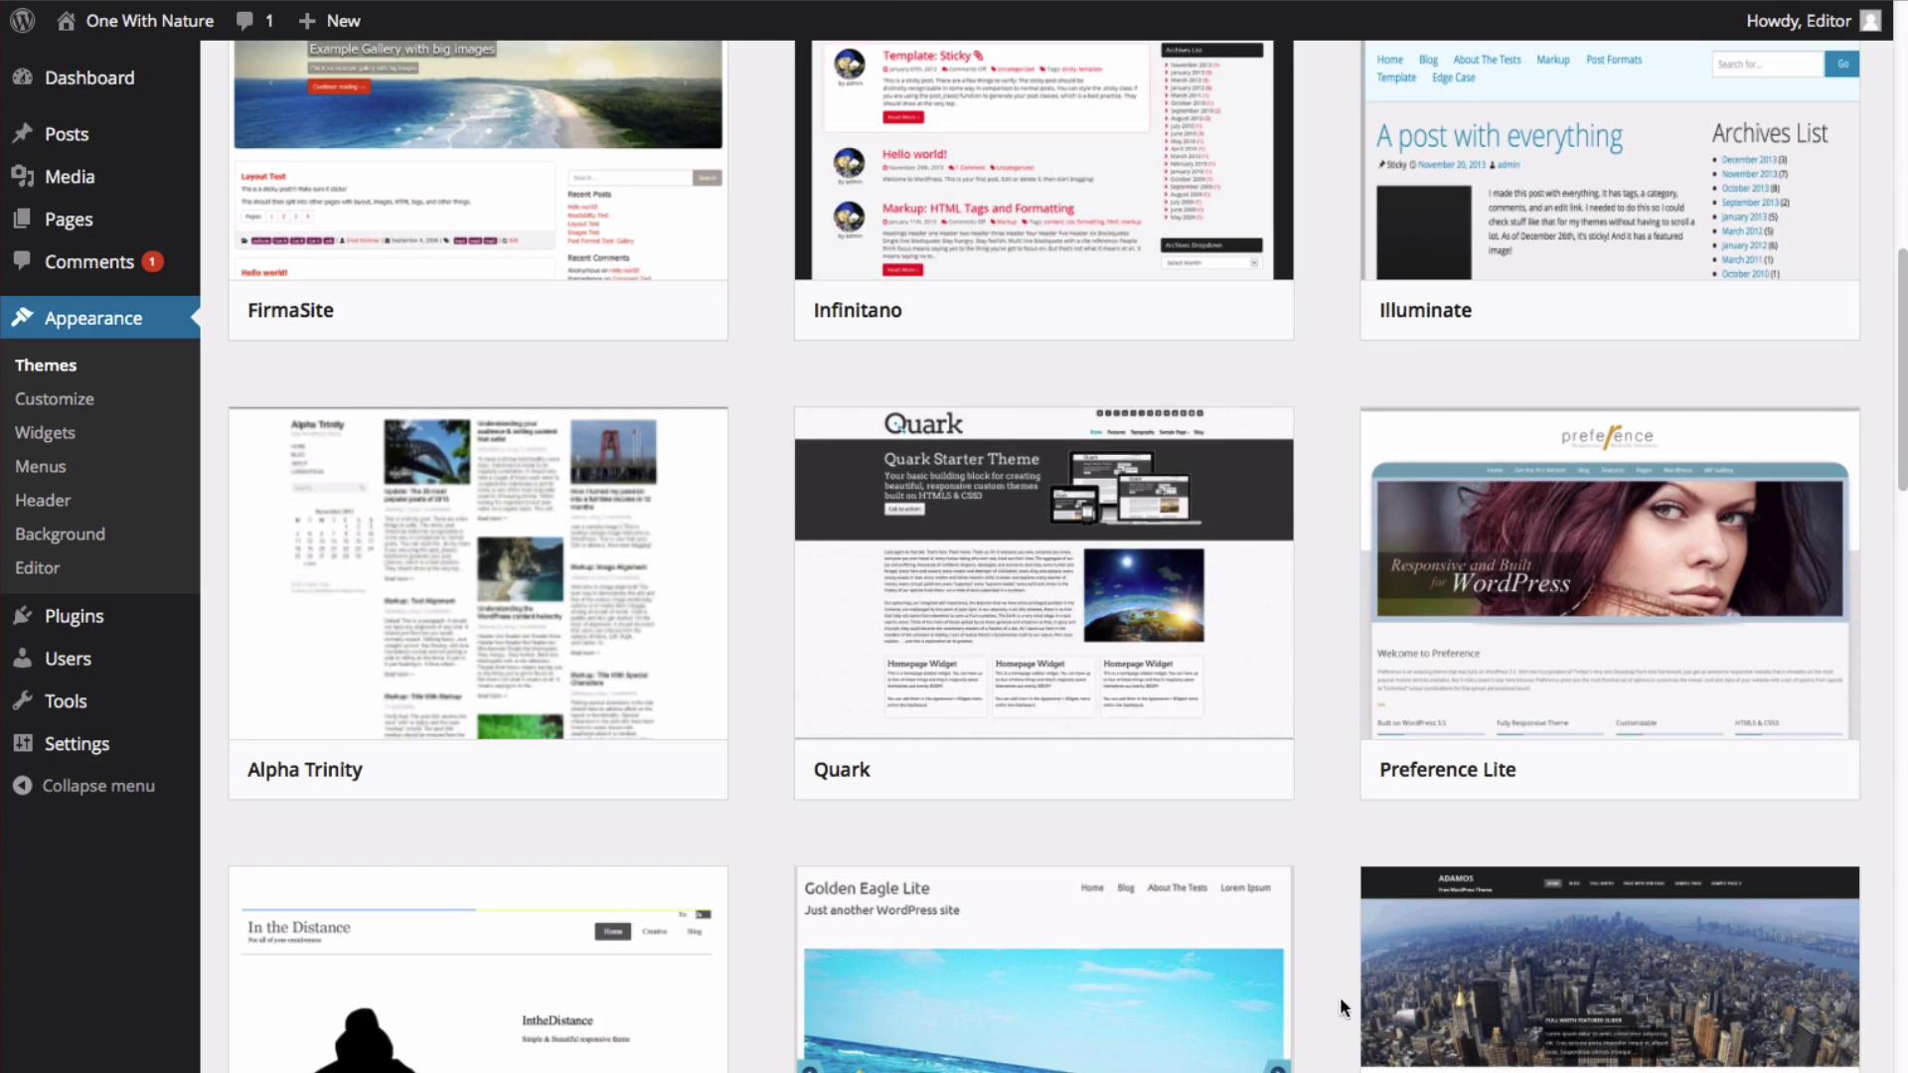
mouse_move(1093, 1034)
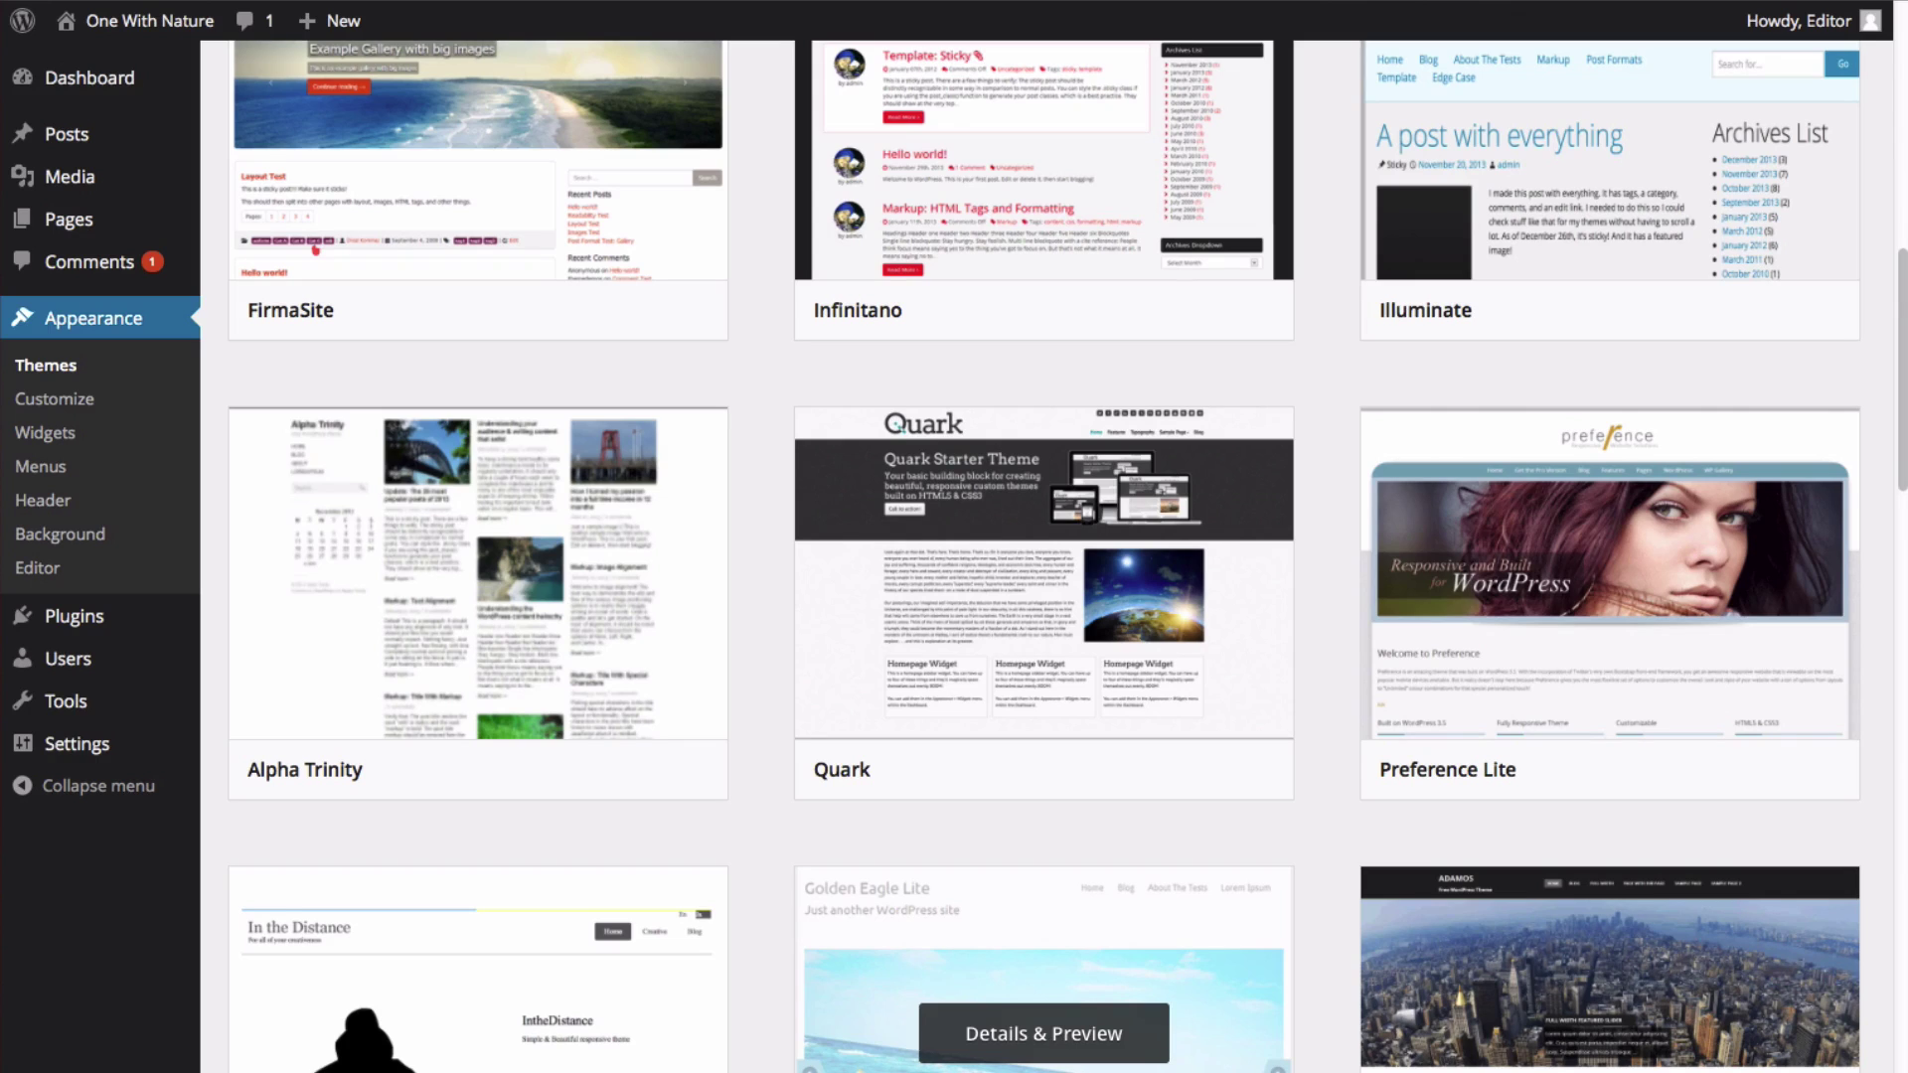
click(1043, 1034)
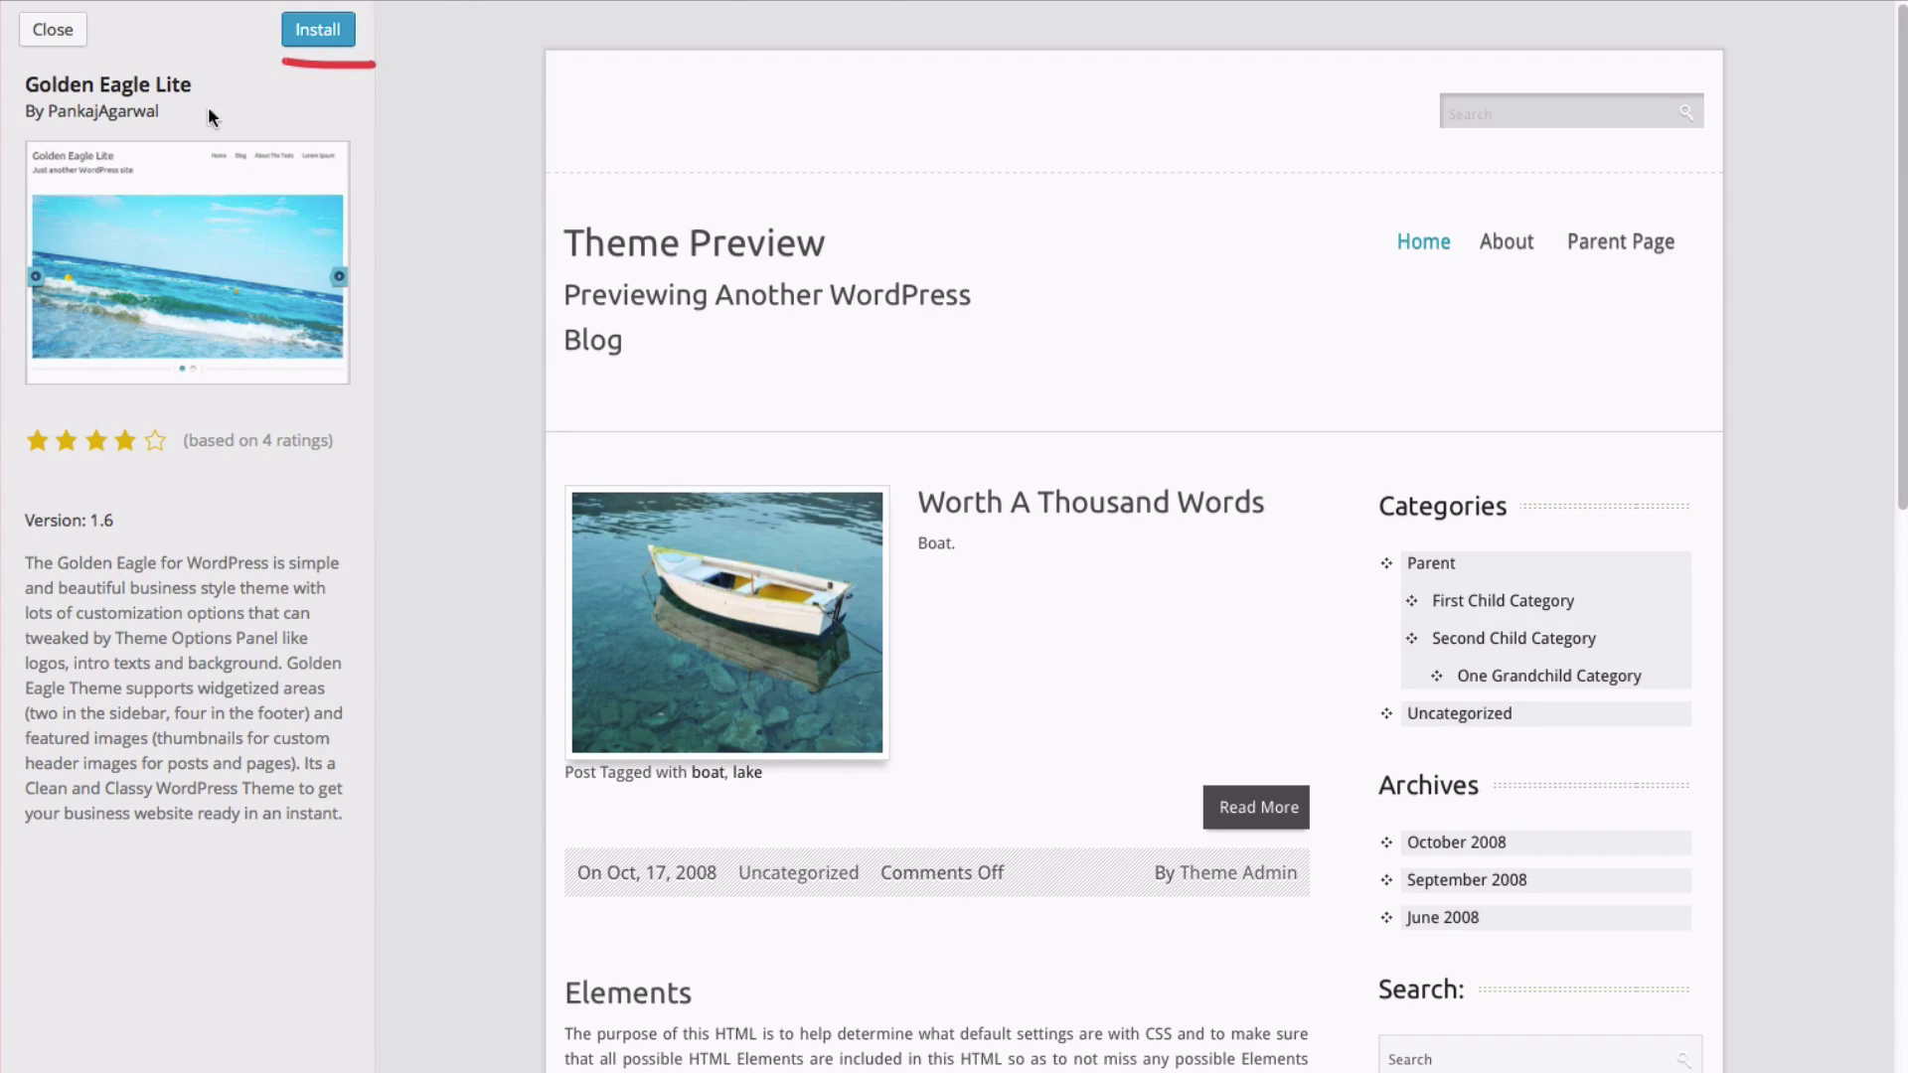
drag(20, 59, 93, 55)
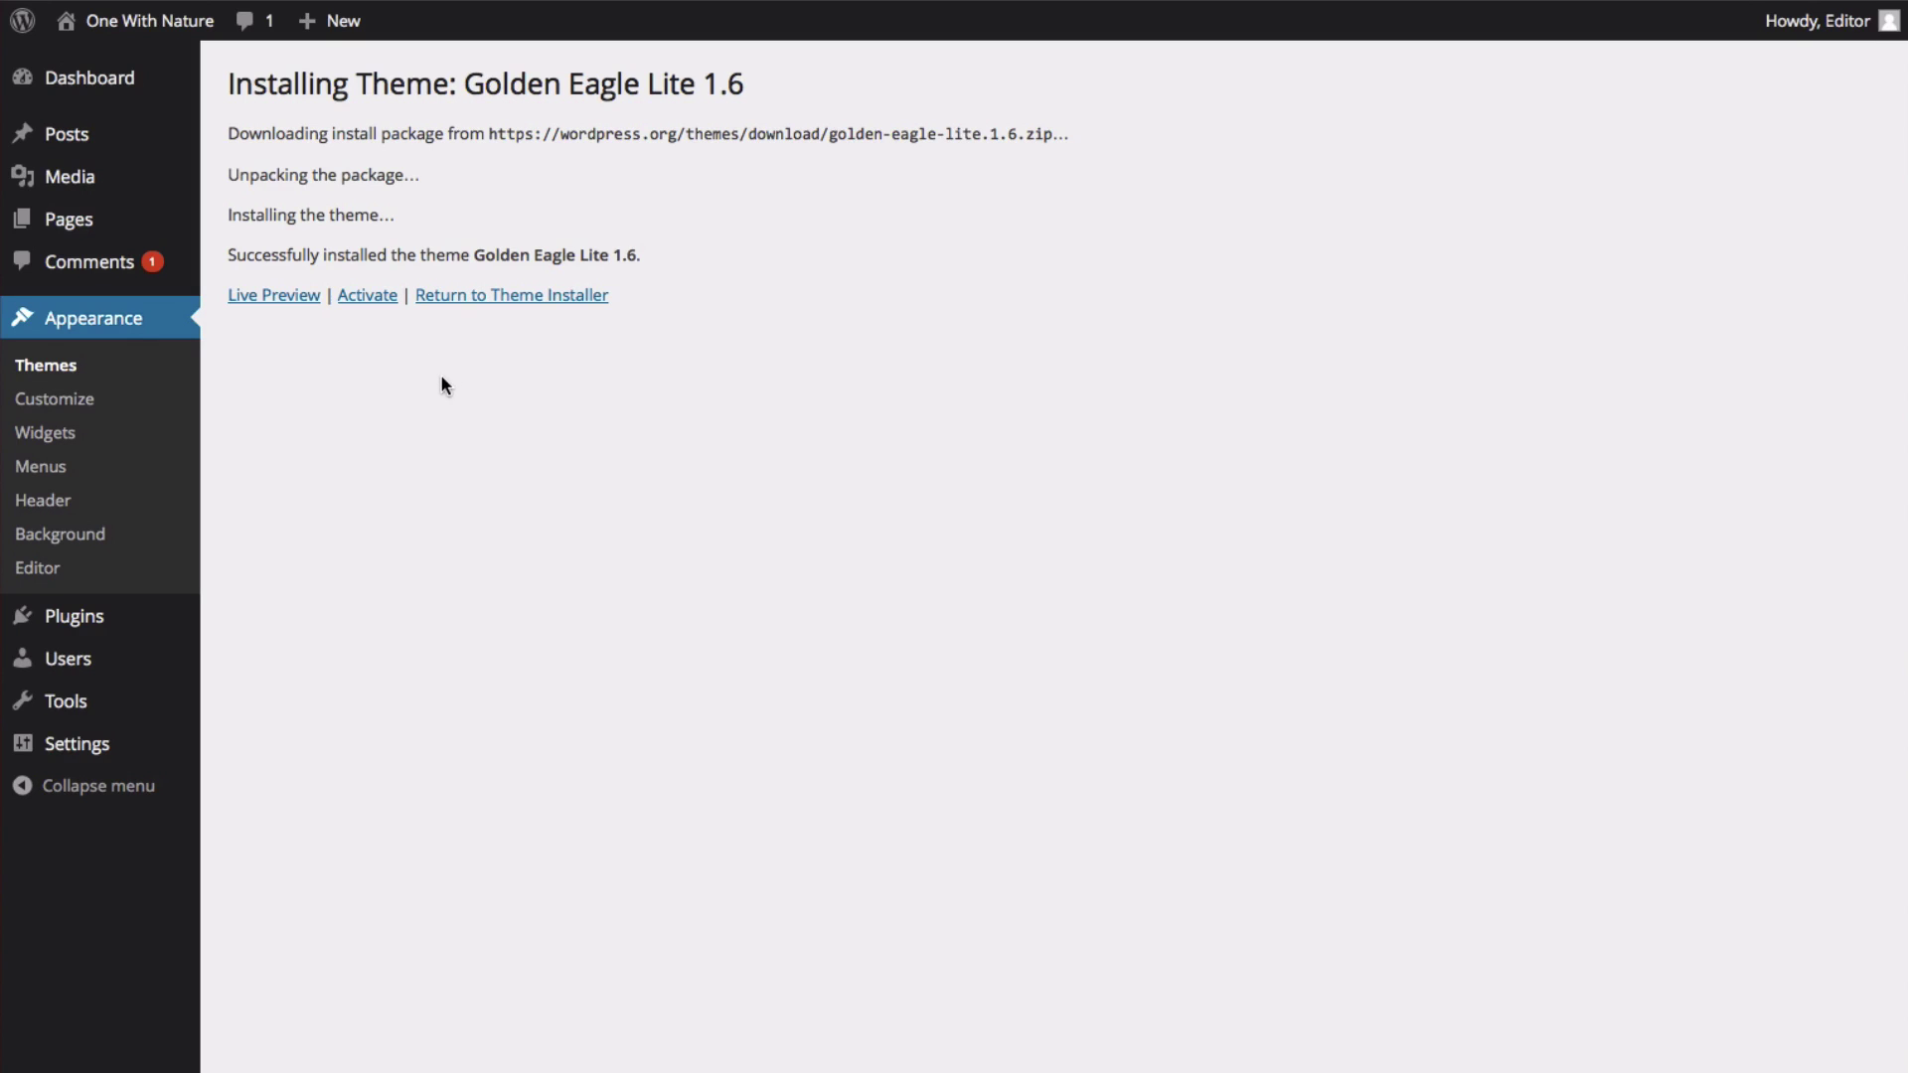
click(290, 303)
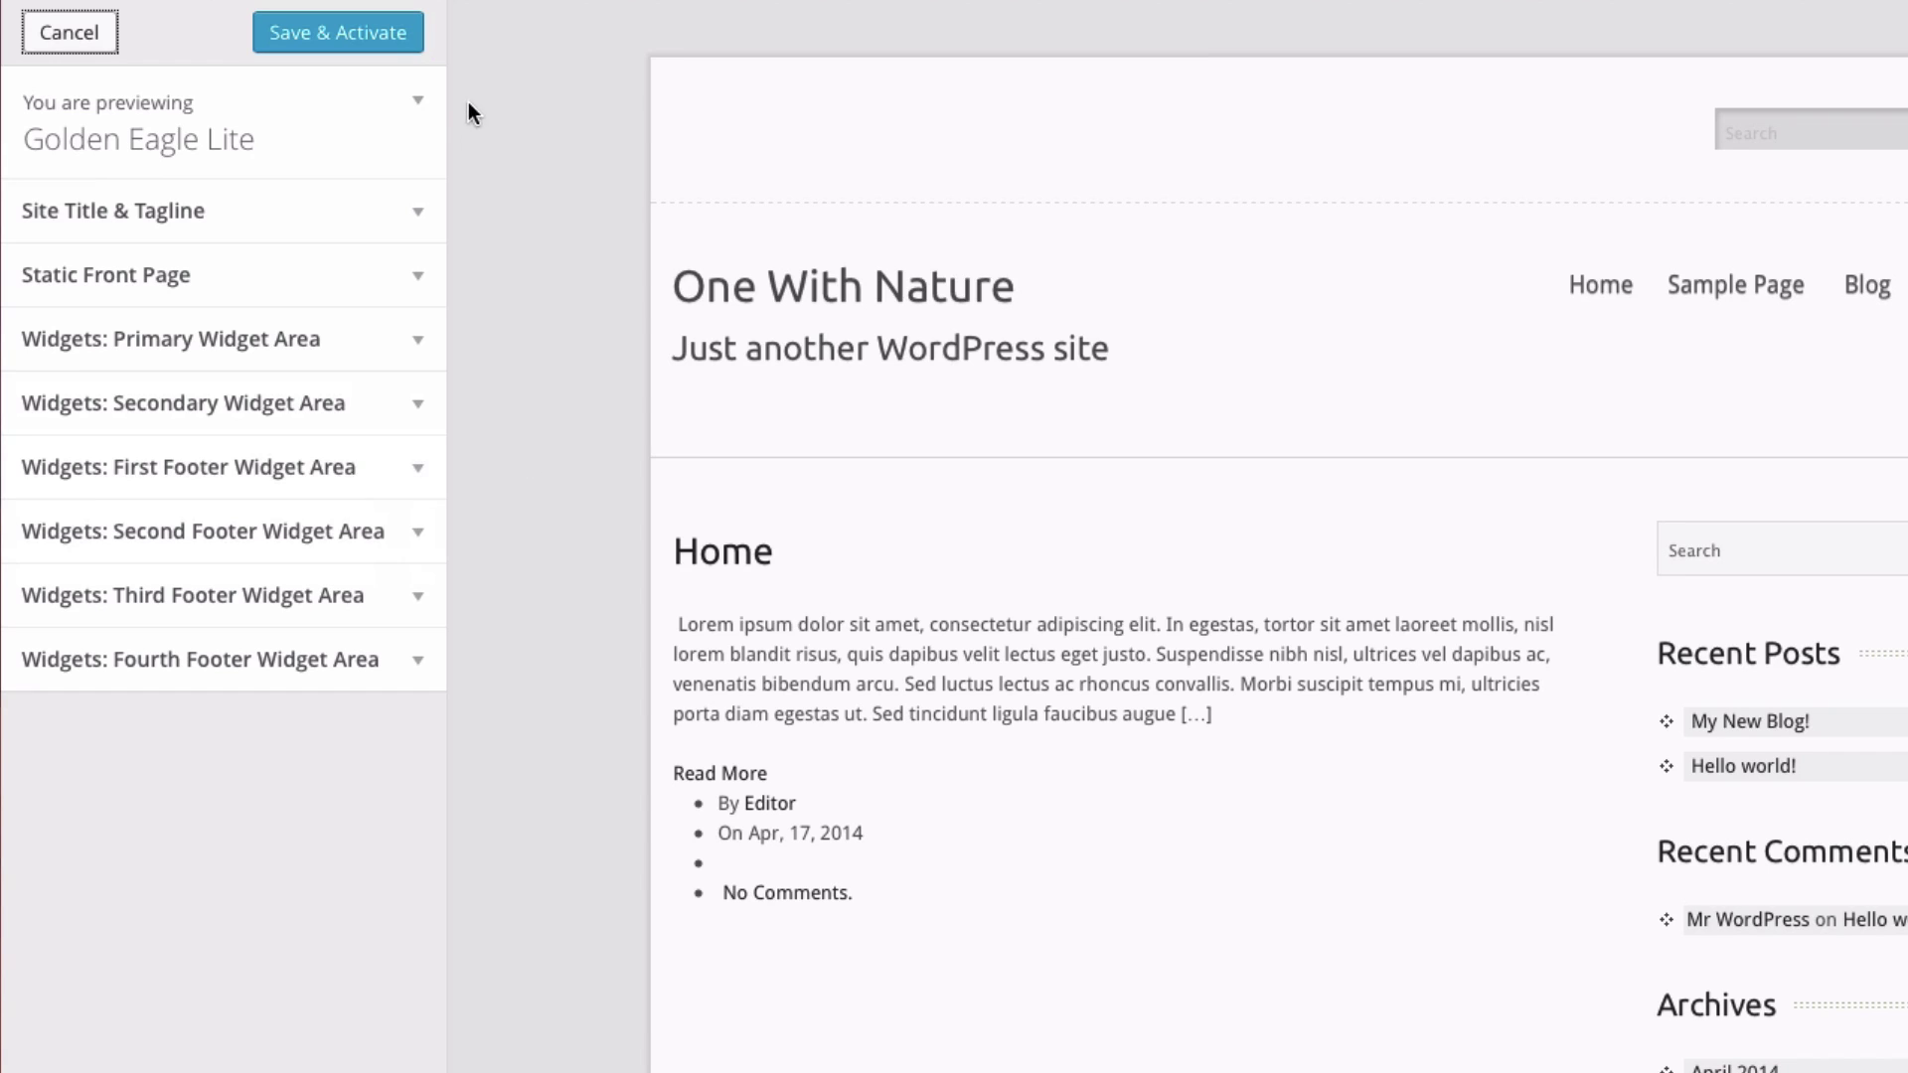
Browse the Golden Eagle Lite customizer sections, then save and activate the theme
mouse_move(521, 88)
mouse_down()
mouse_move(495, 331)
mouse_move(501, 623)
mouse_up()
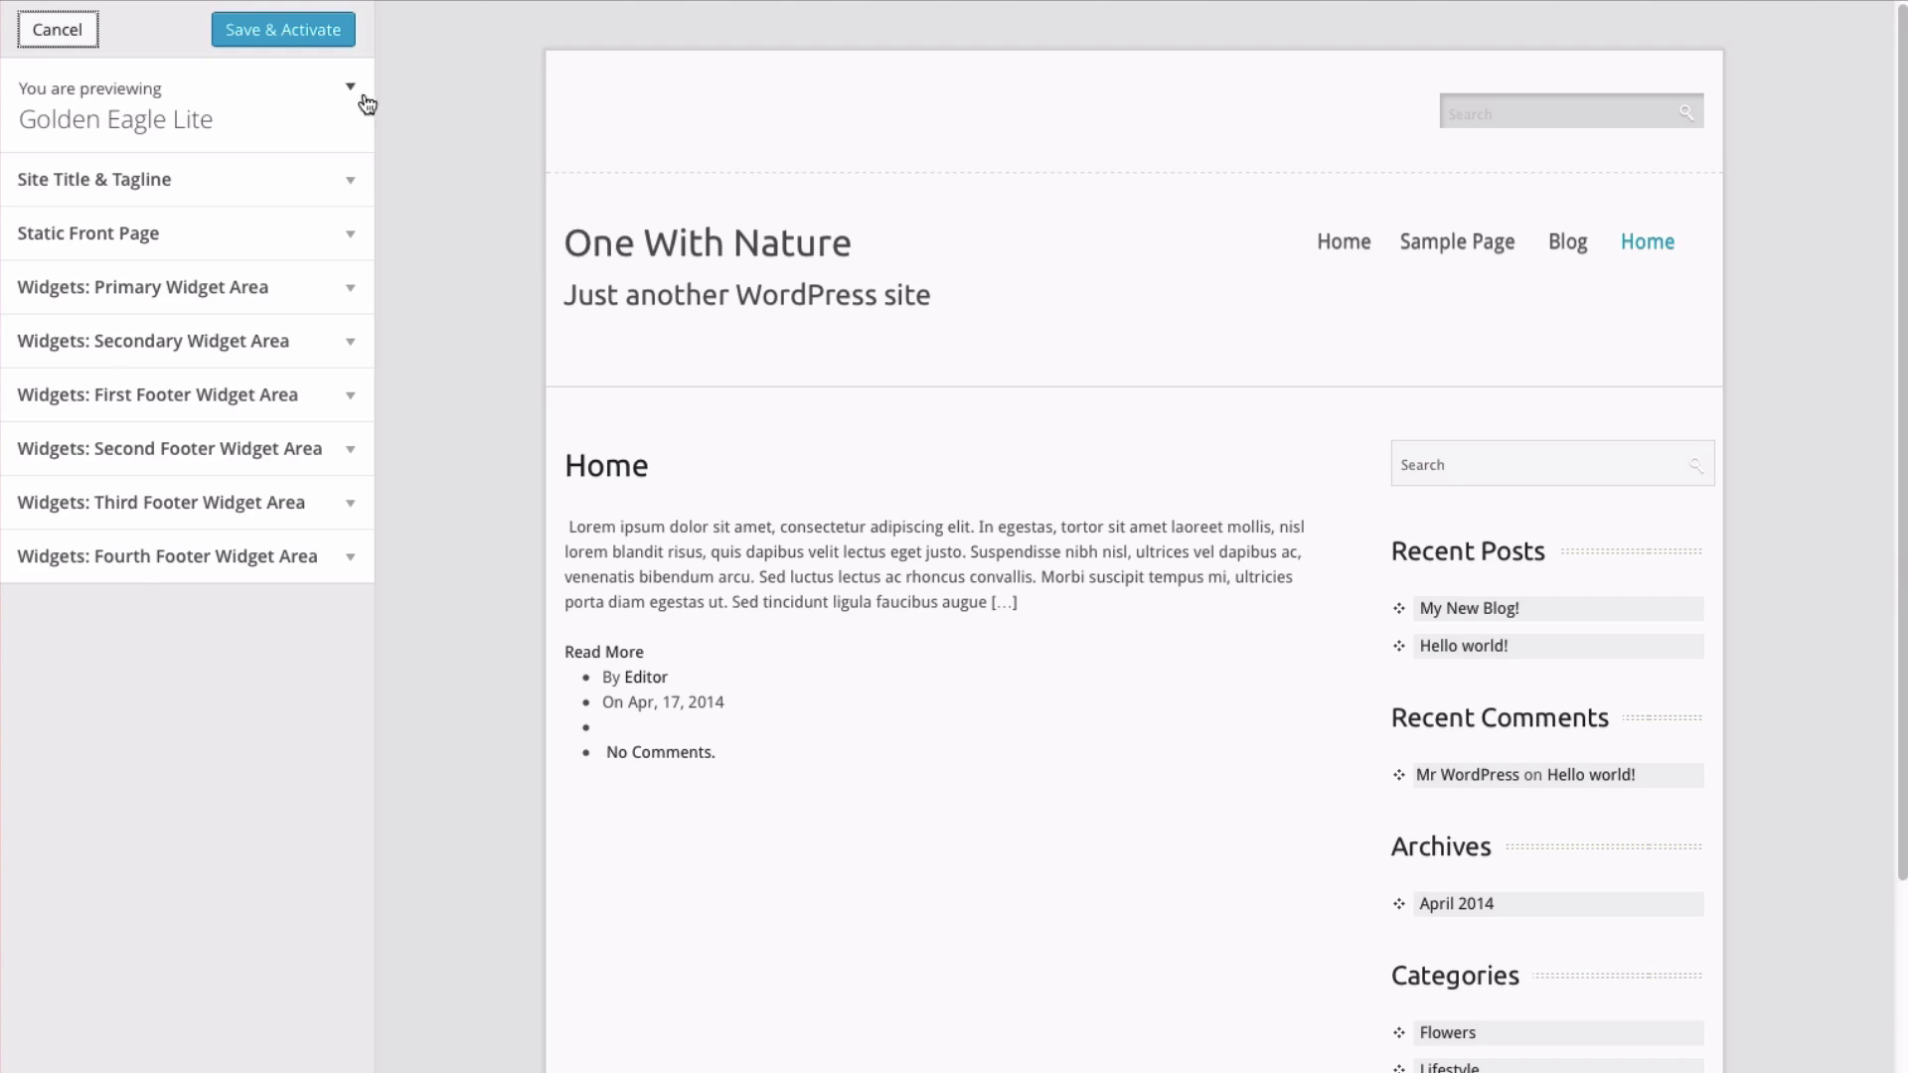
click(368, 105)
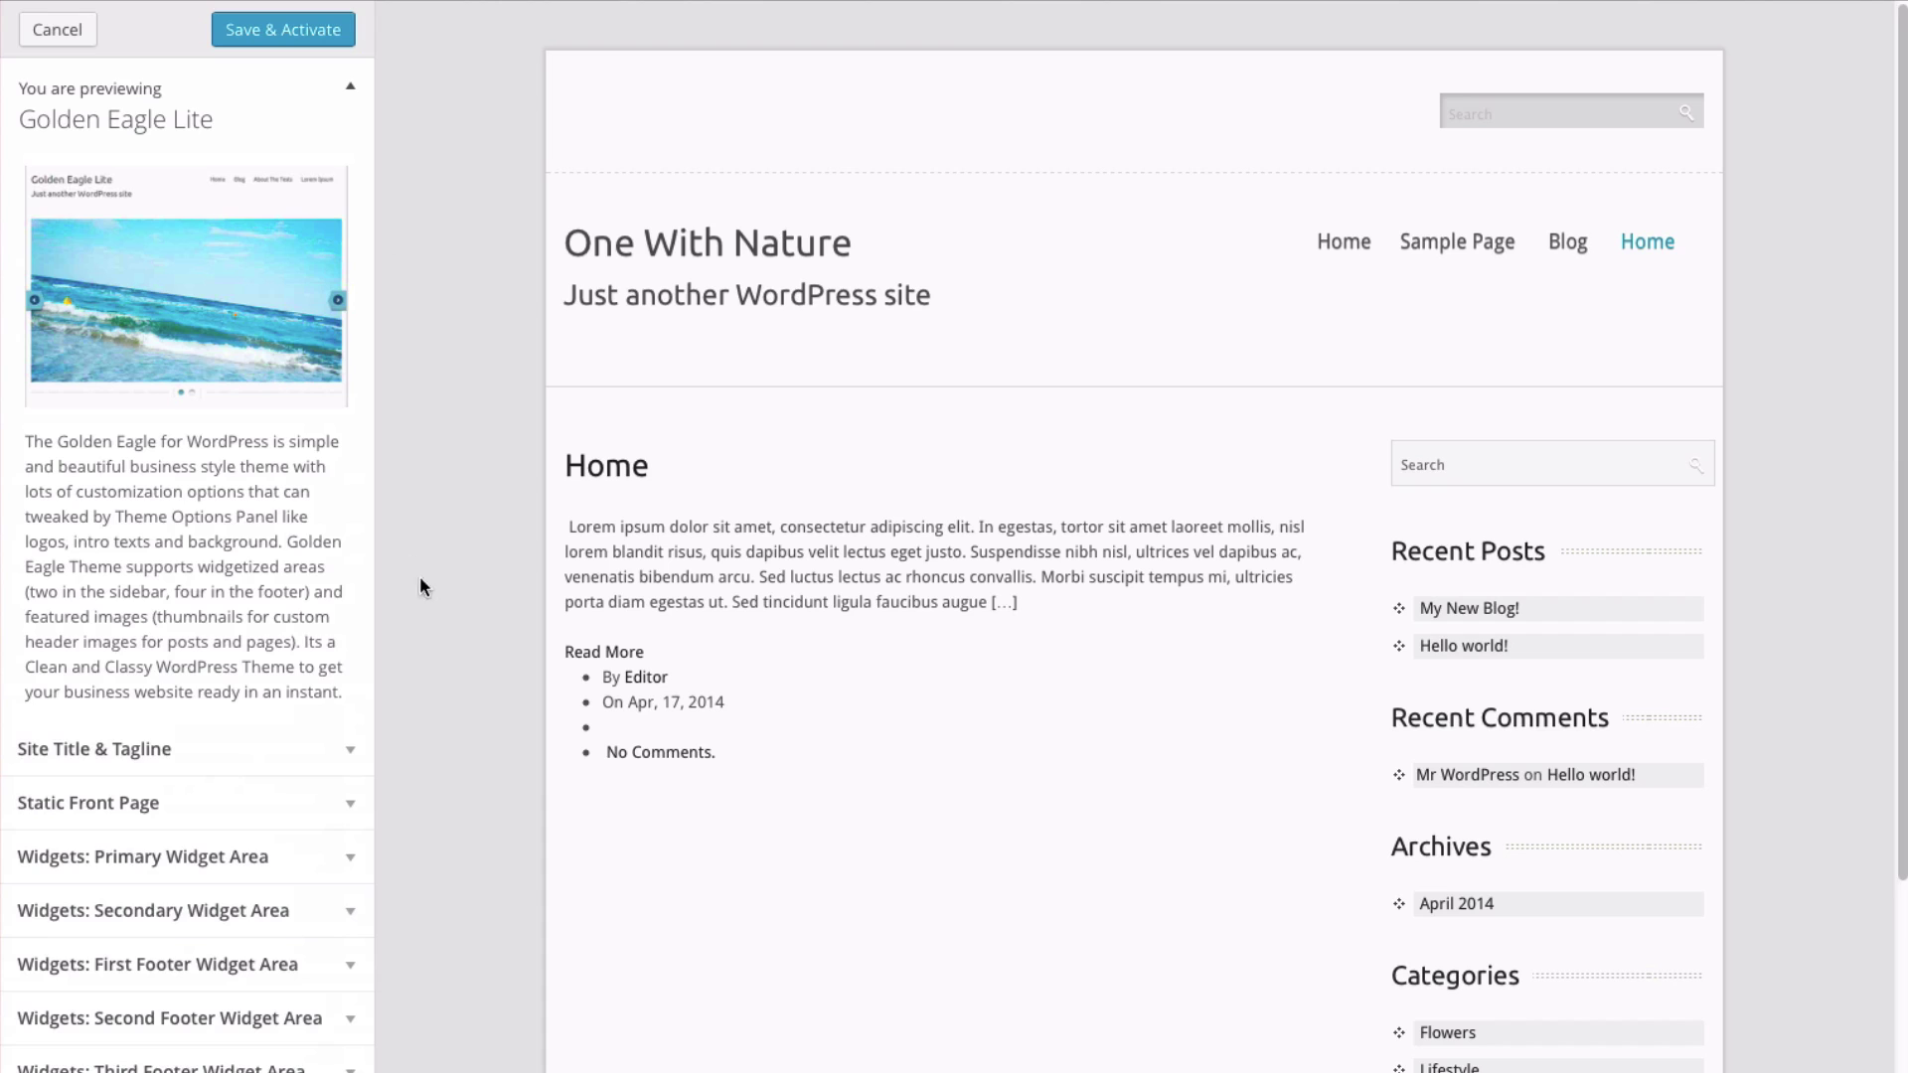
click(330, 146)
click(299, 179)
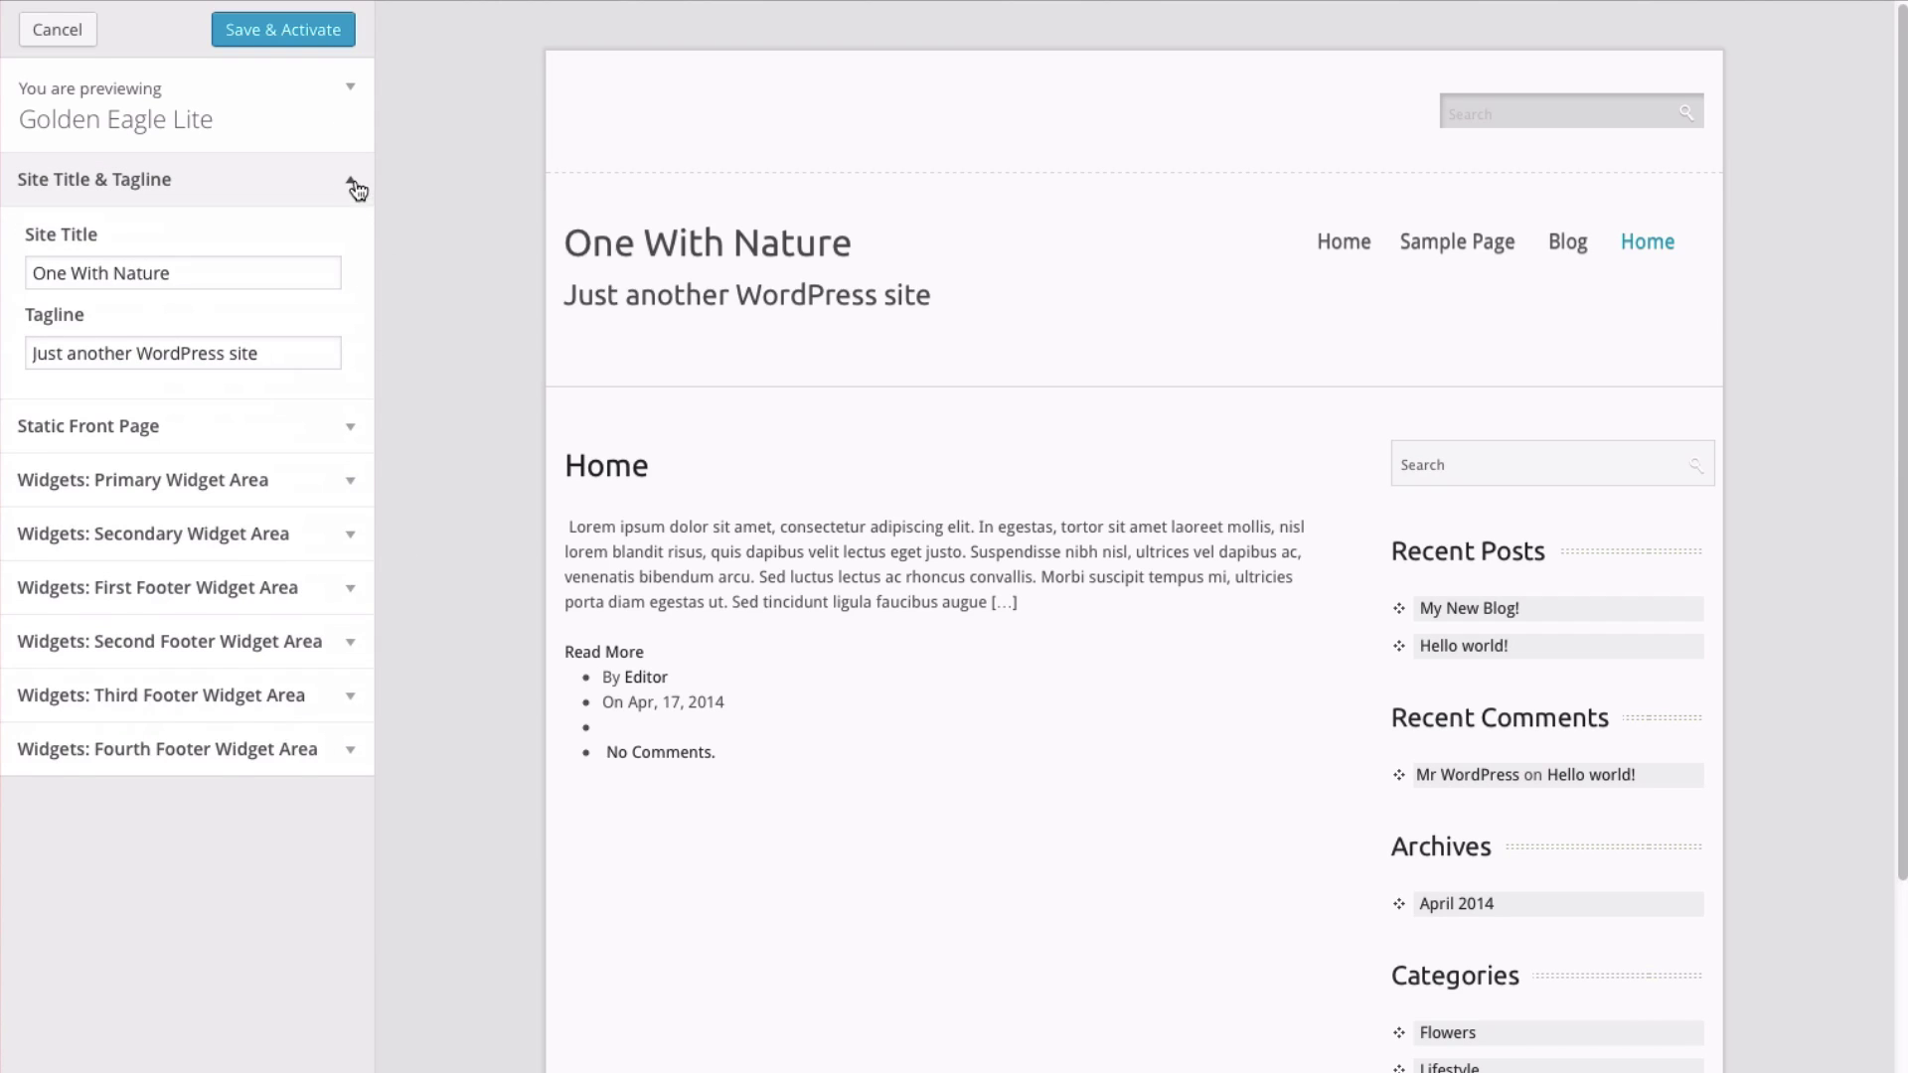
click(353, 186)
click(341, 249)
click(346, 254)
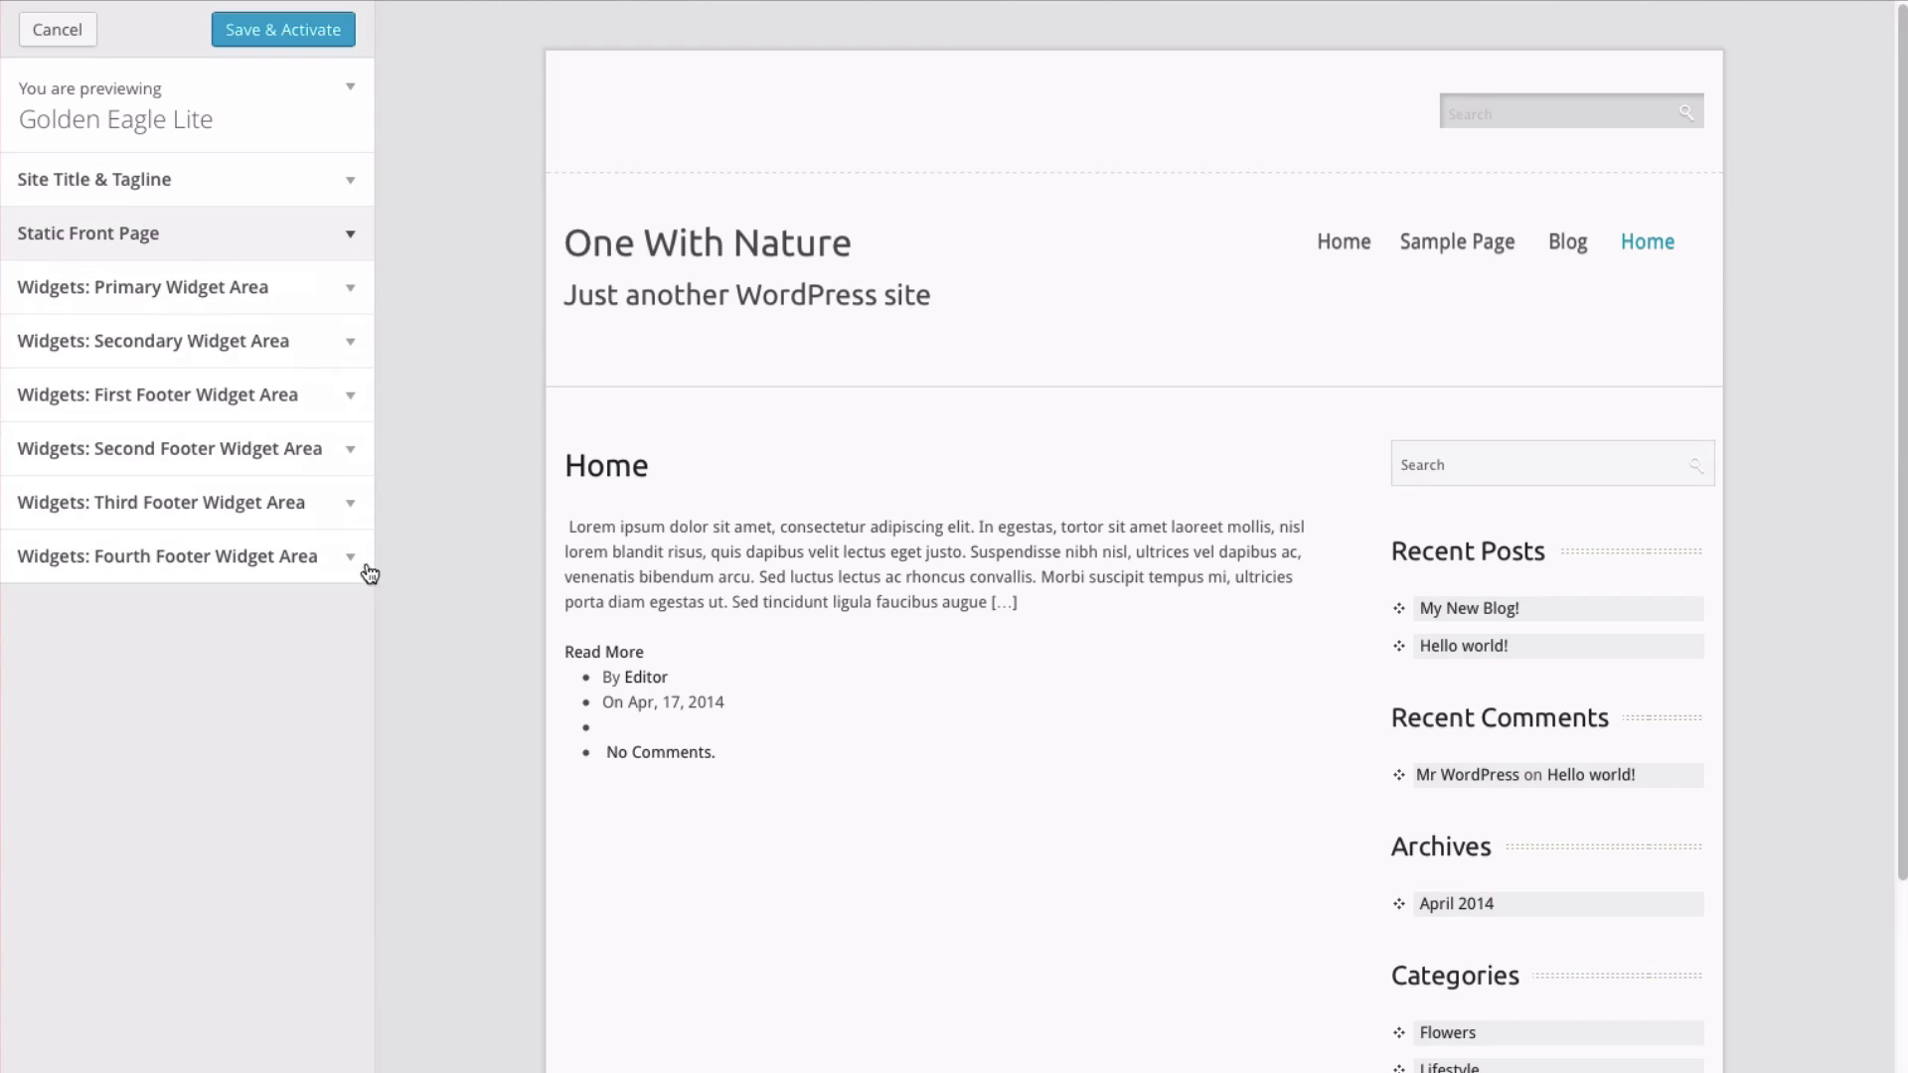
click(280, 33)
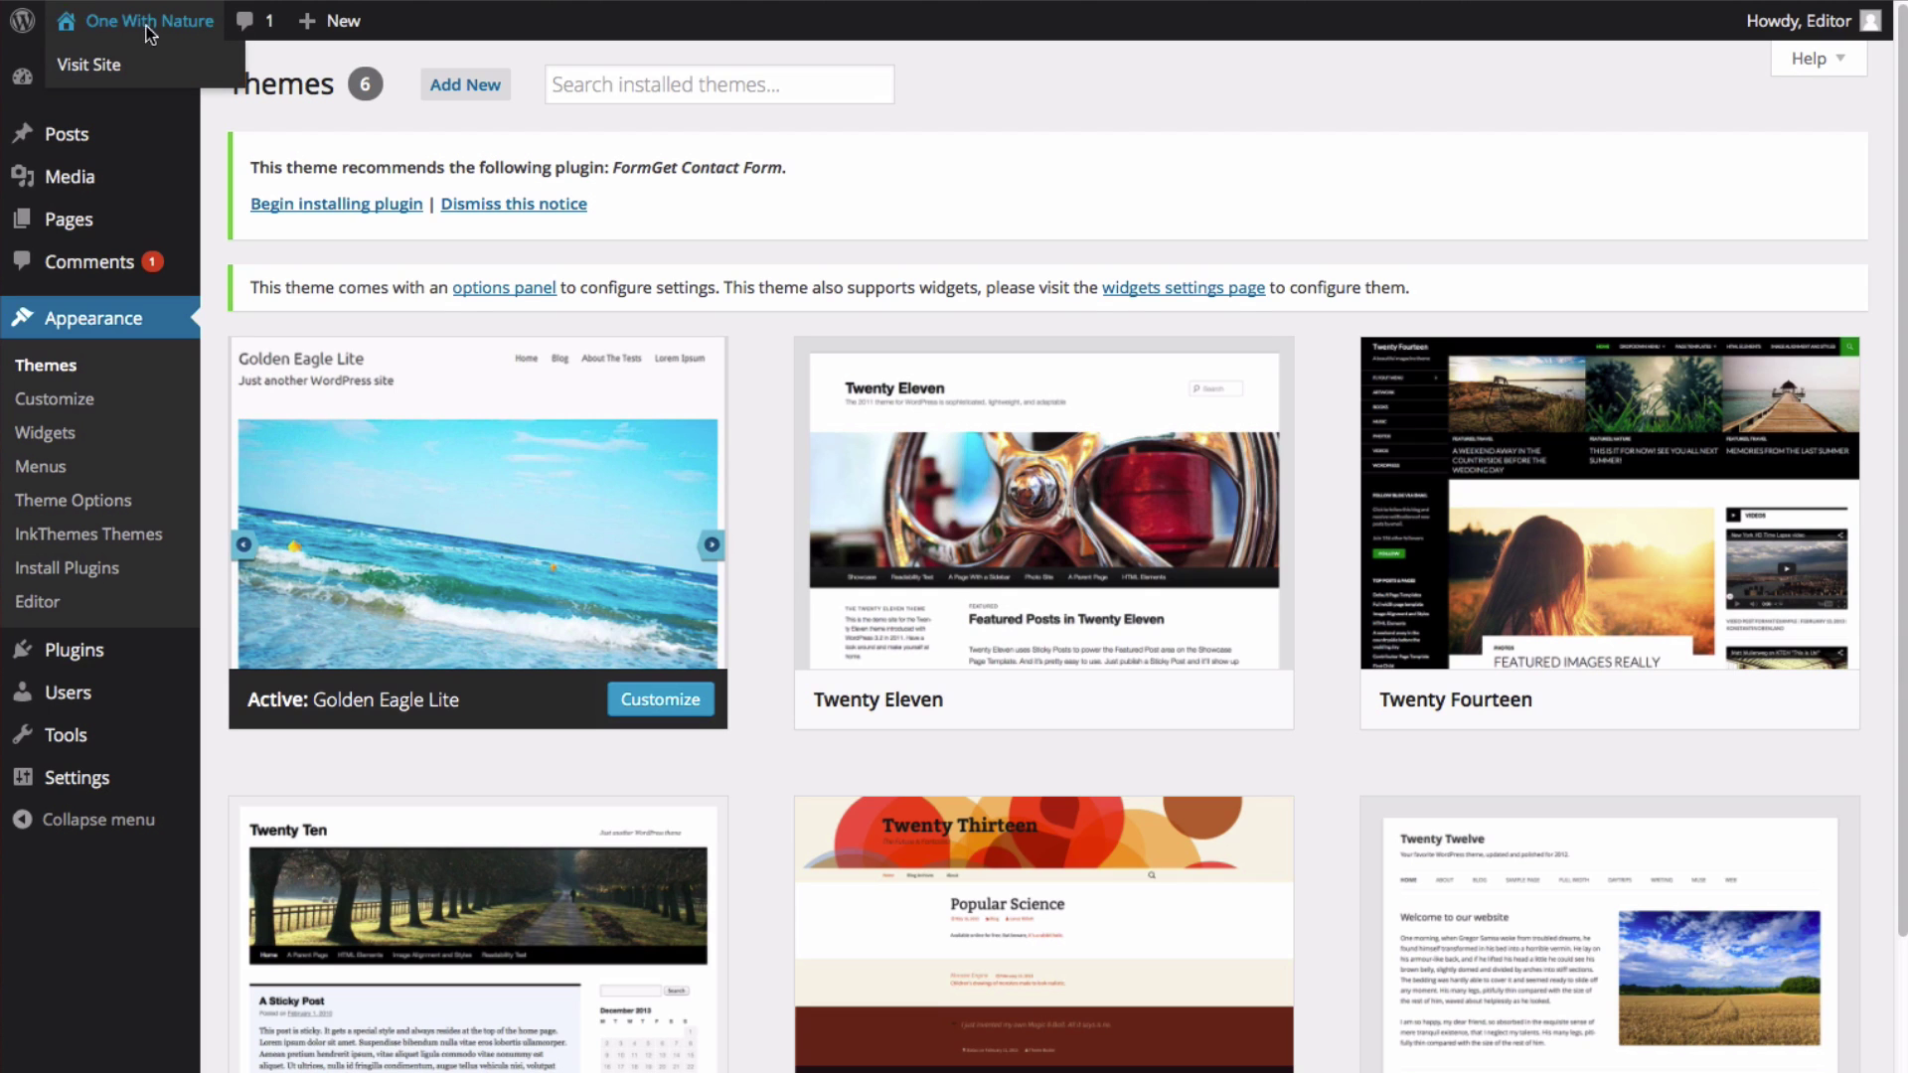
click(147, 38)
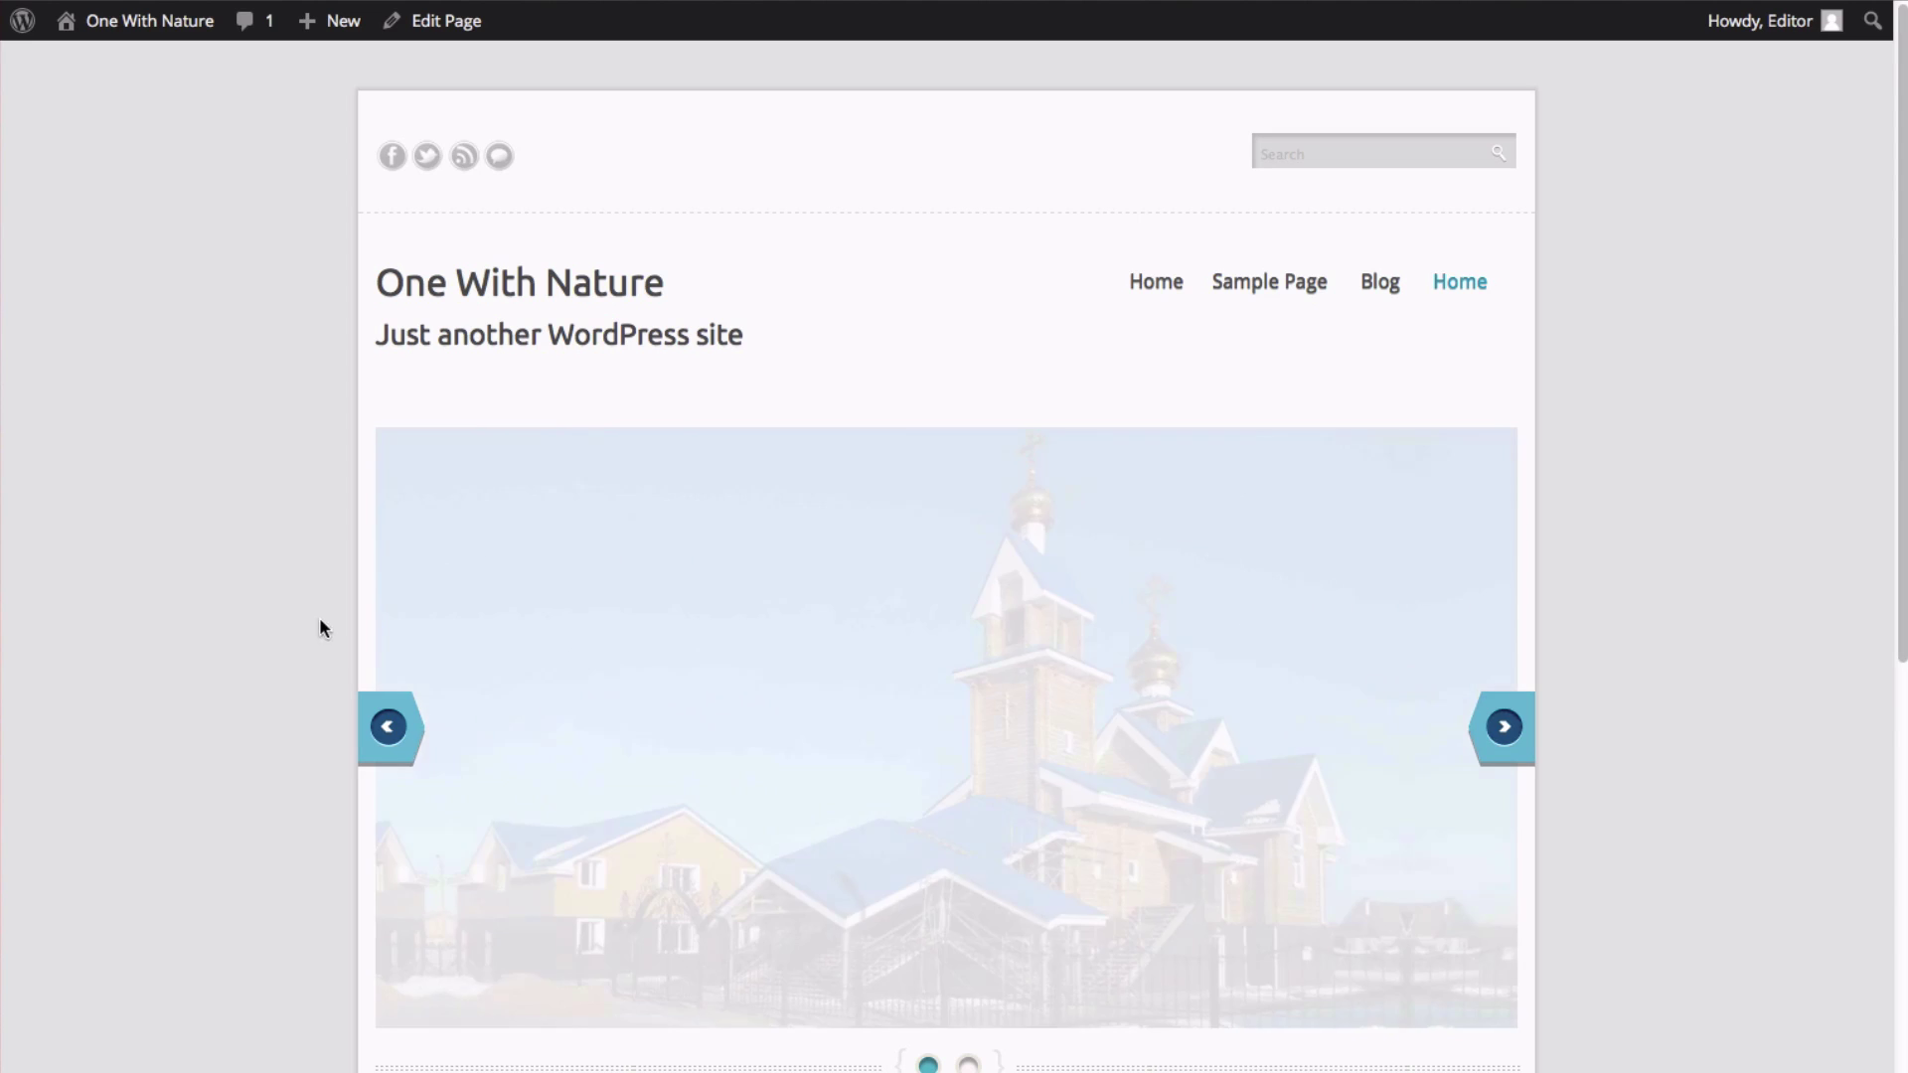
scroll(233, 588, down, 7)
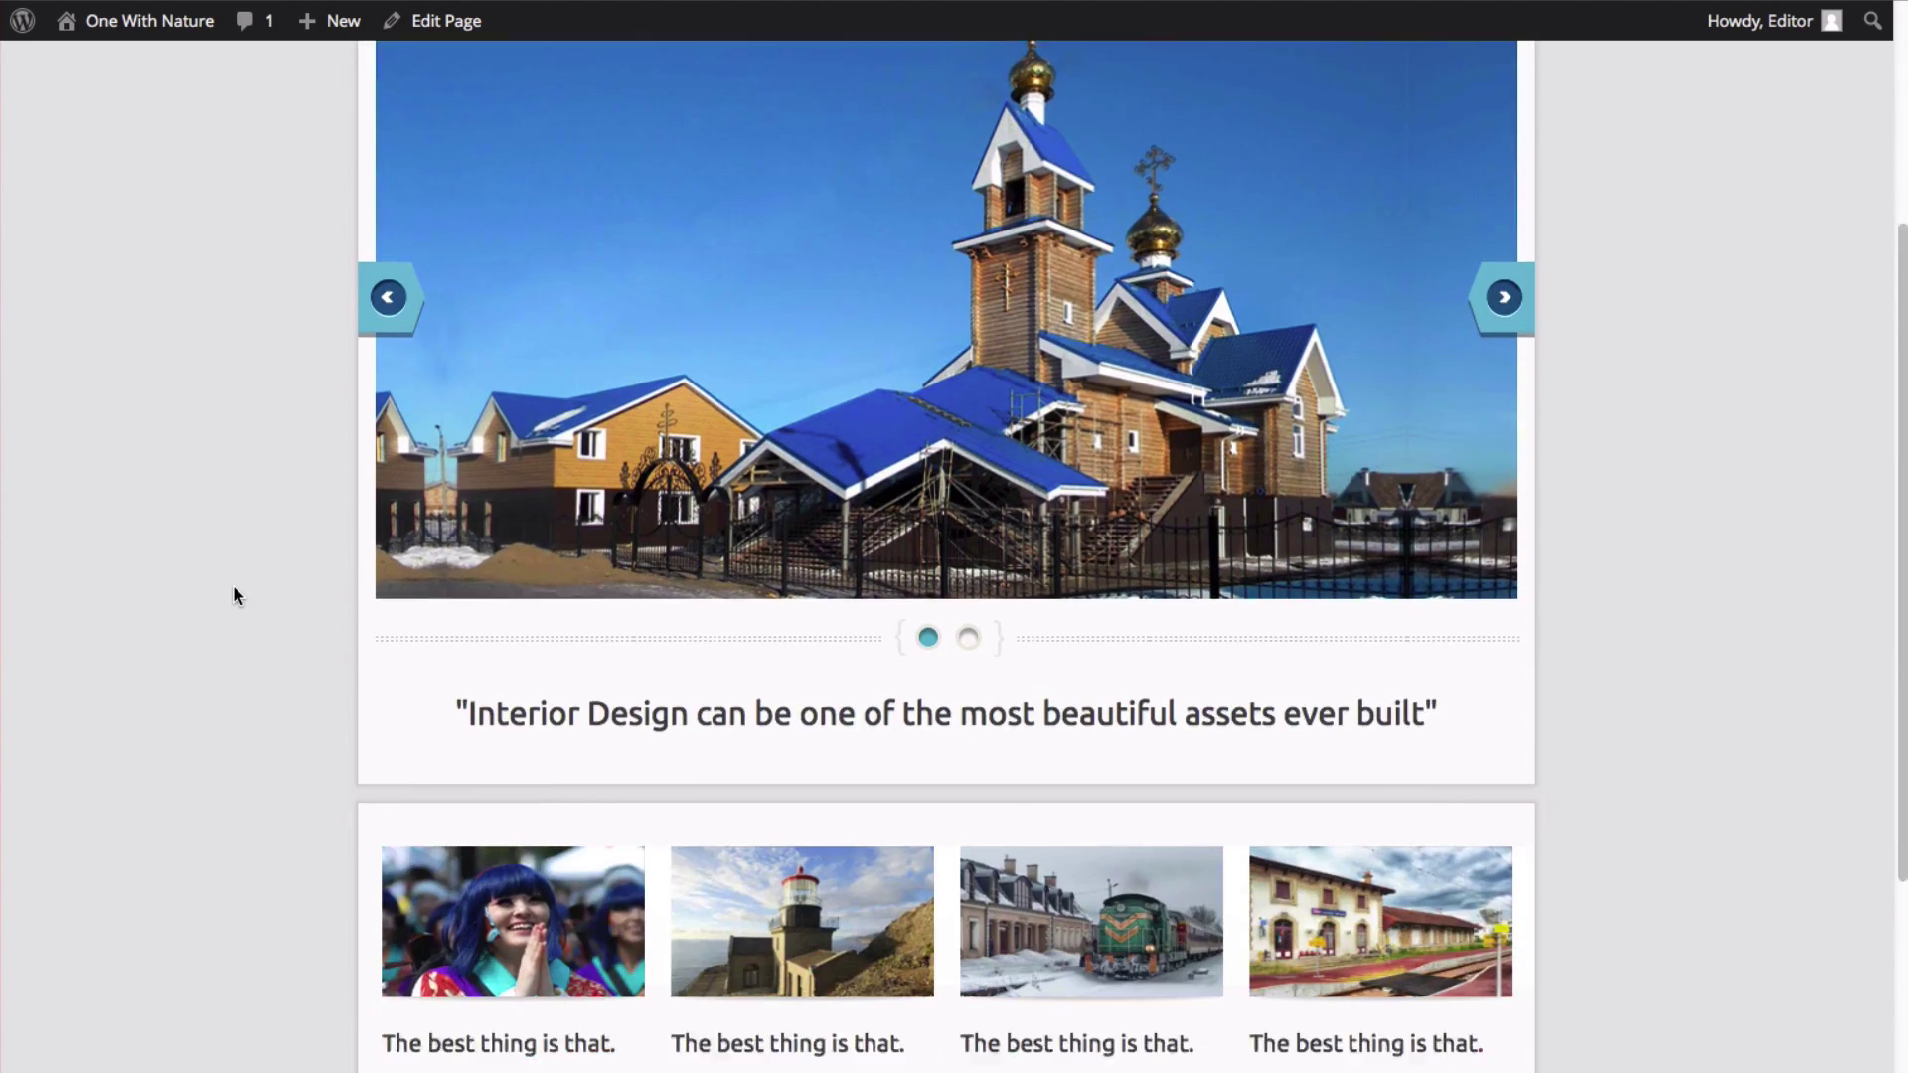
scroll(233, 595, down, 2)
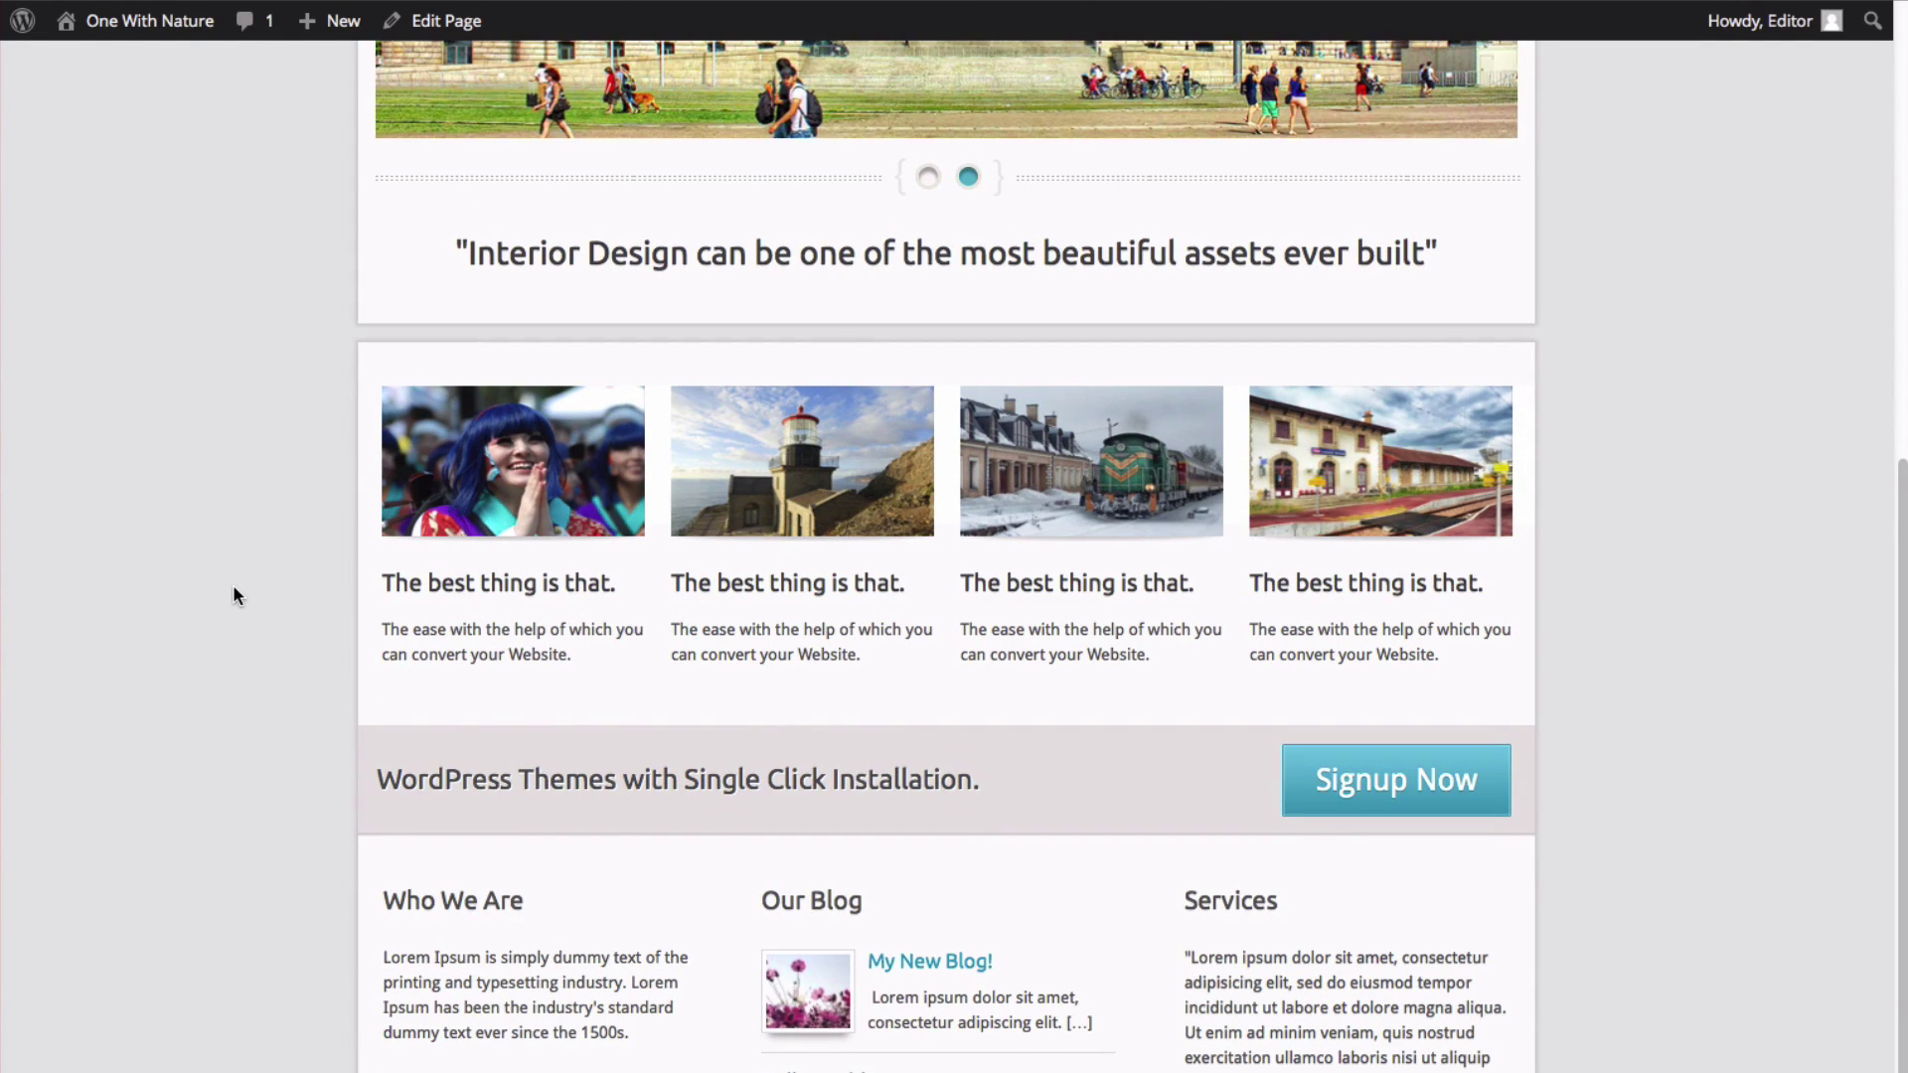
scroll(233, 594, up, 9)
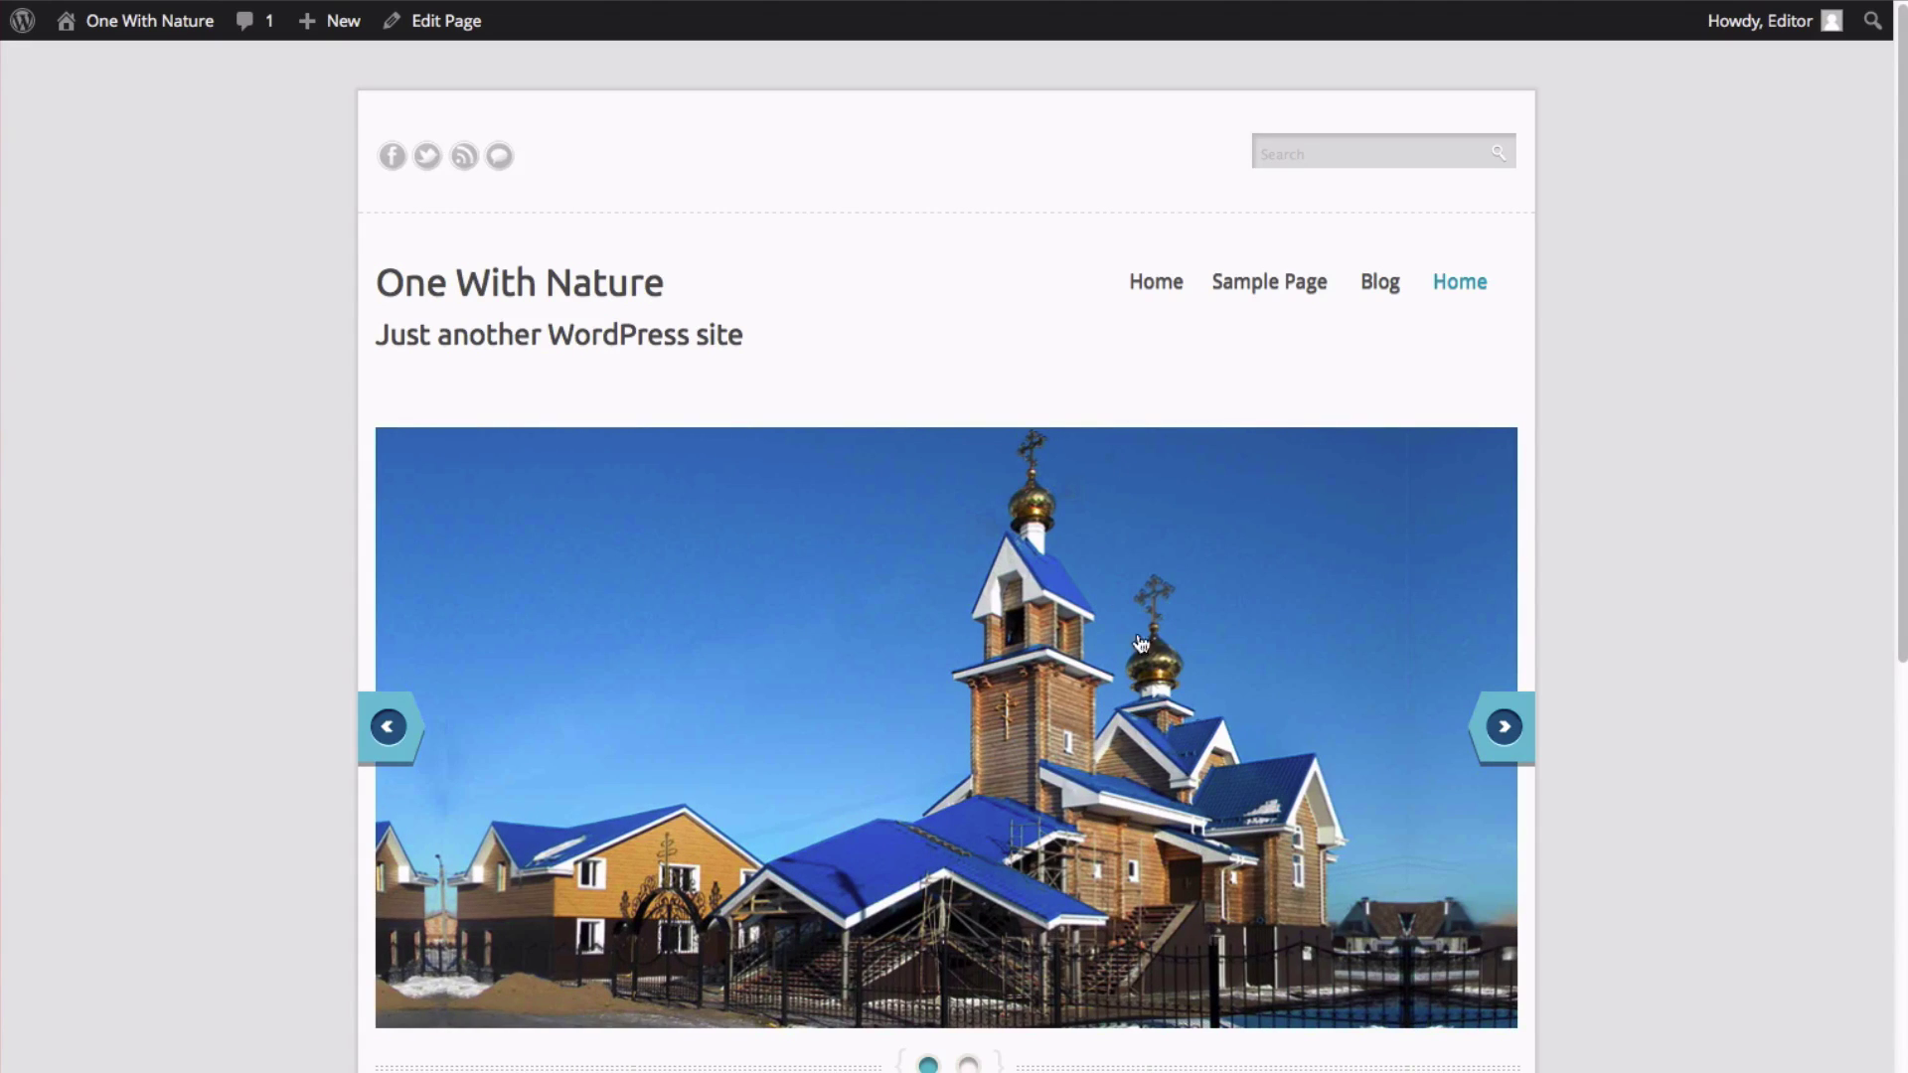
mouse_move(130, 33)
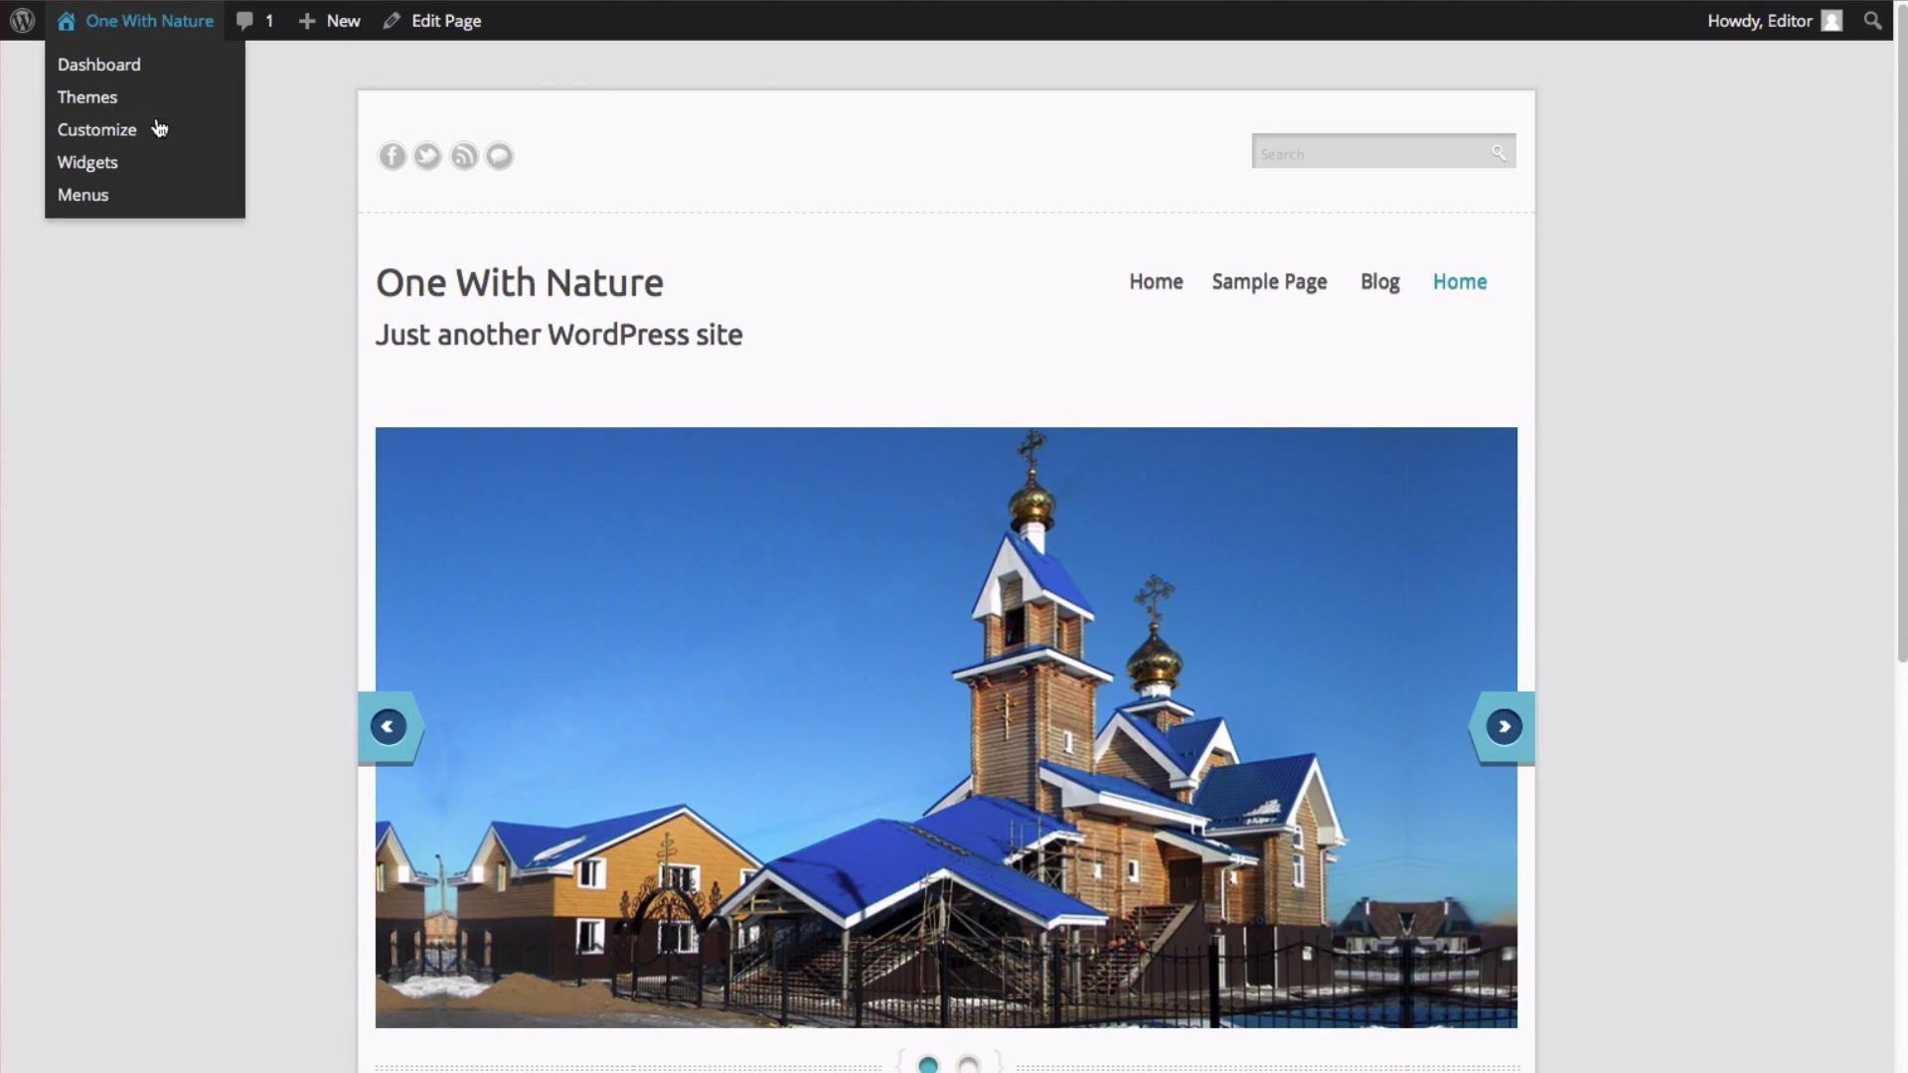
From the Dashboard, go to Appearance > Themes > Add New and choose Upload Theme
click(104, 65)
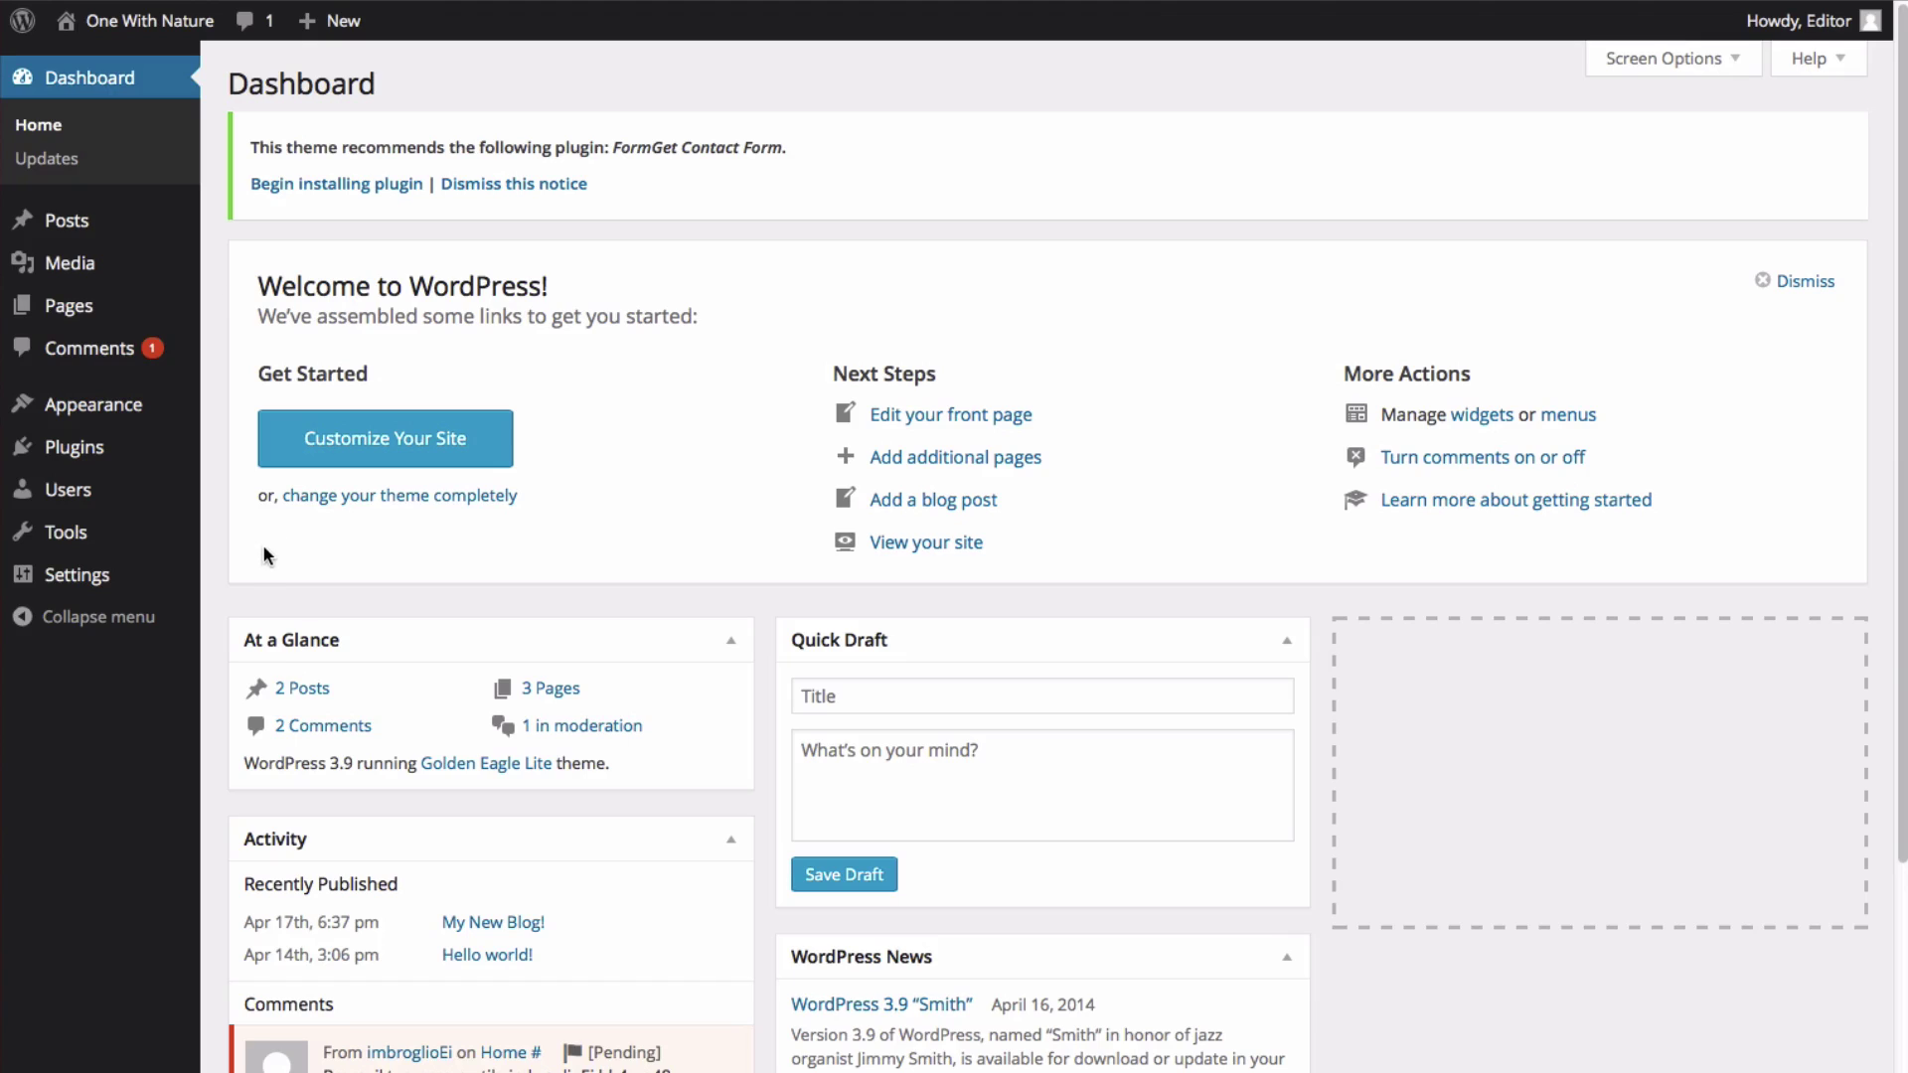
mouse_move(131, 410)
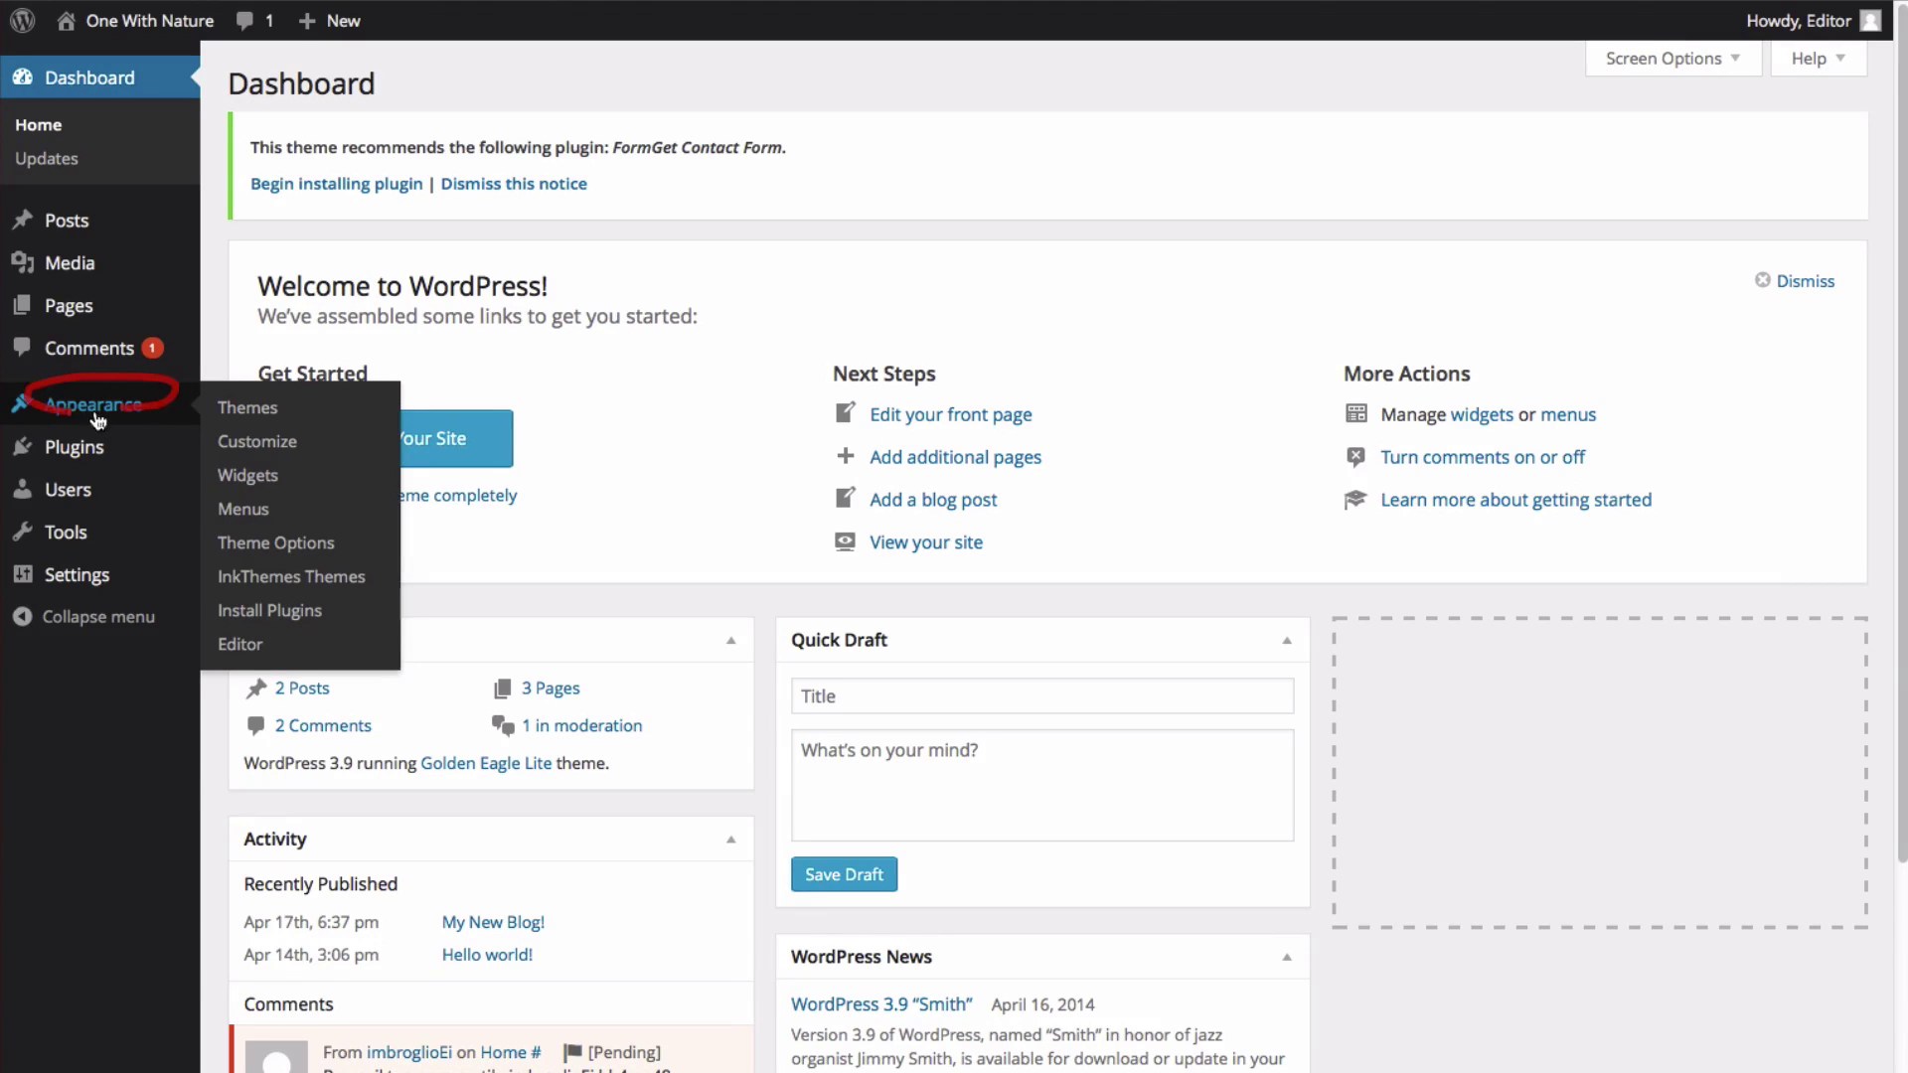
click(264, 409)
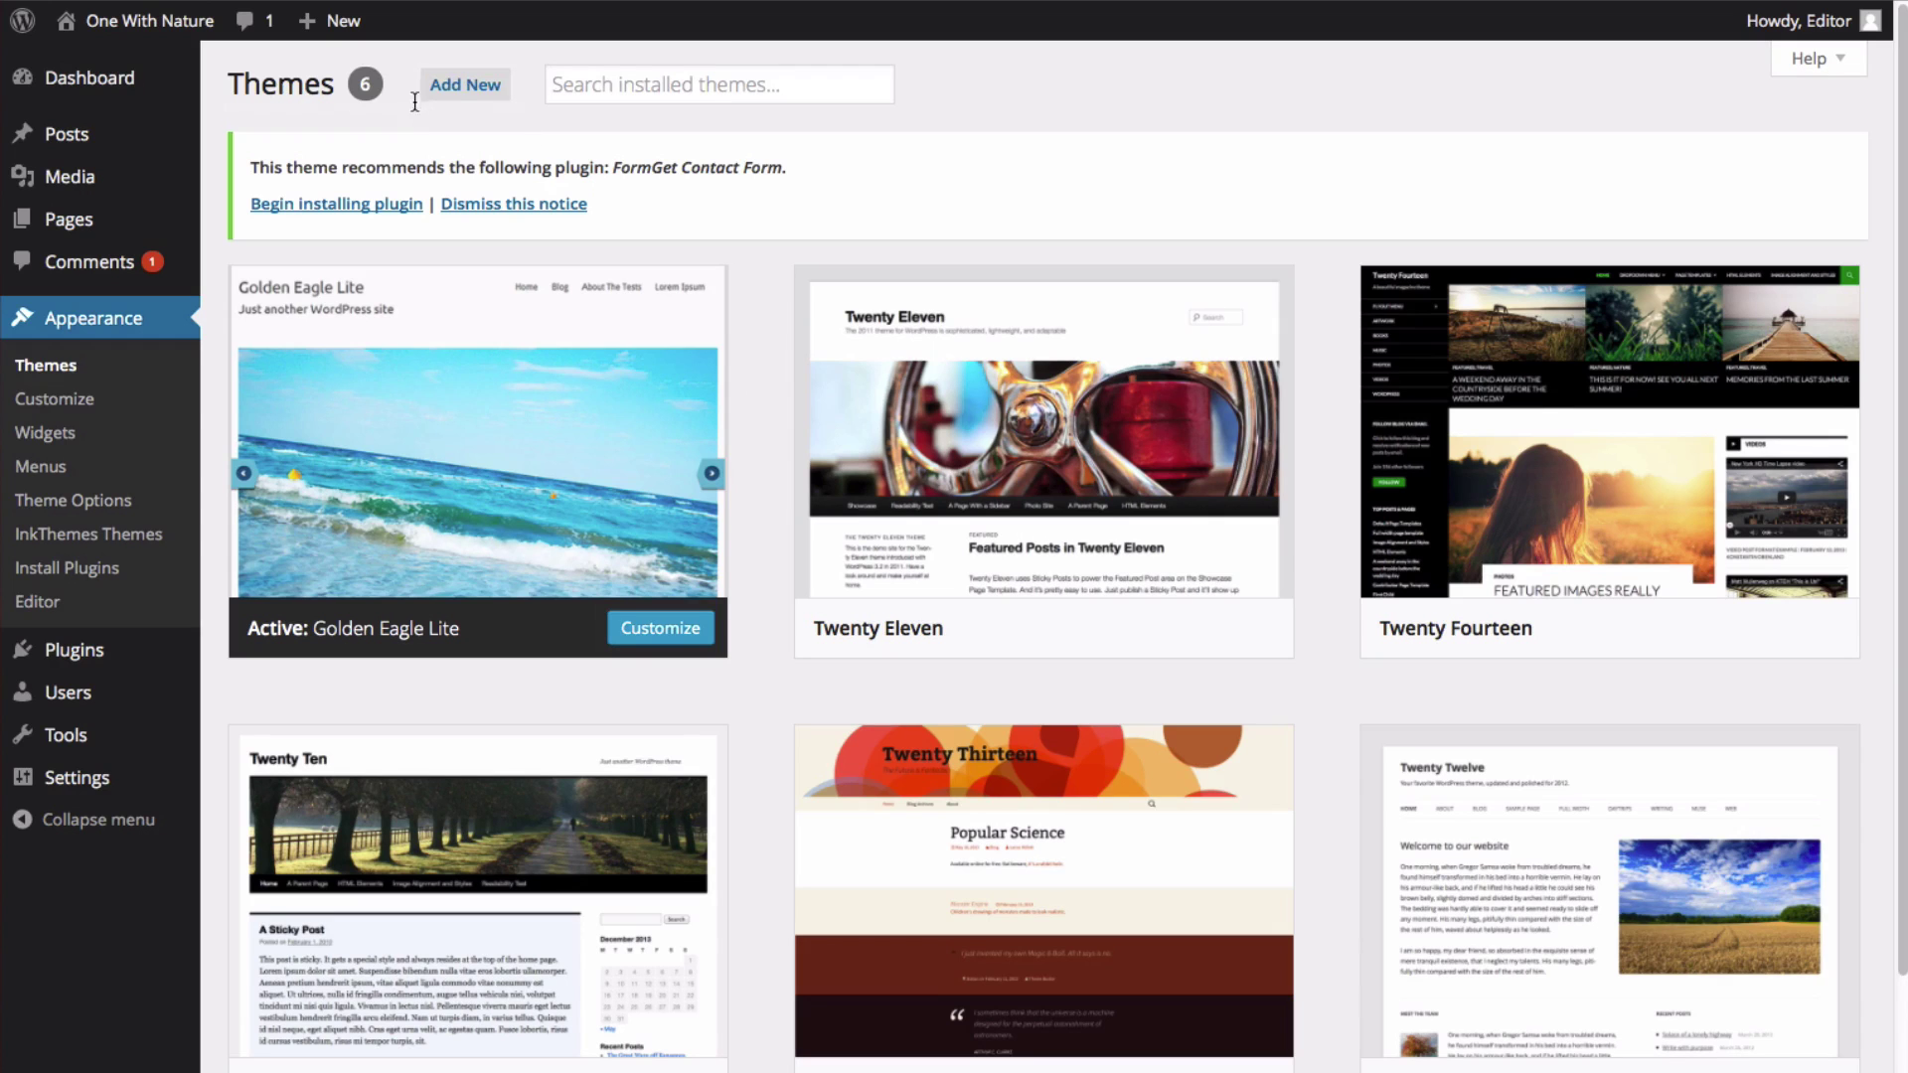
click(502, 93)
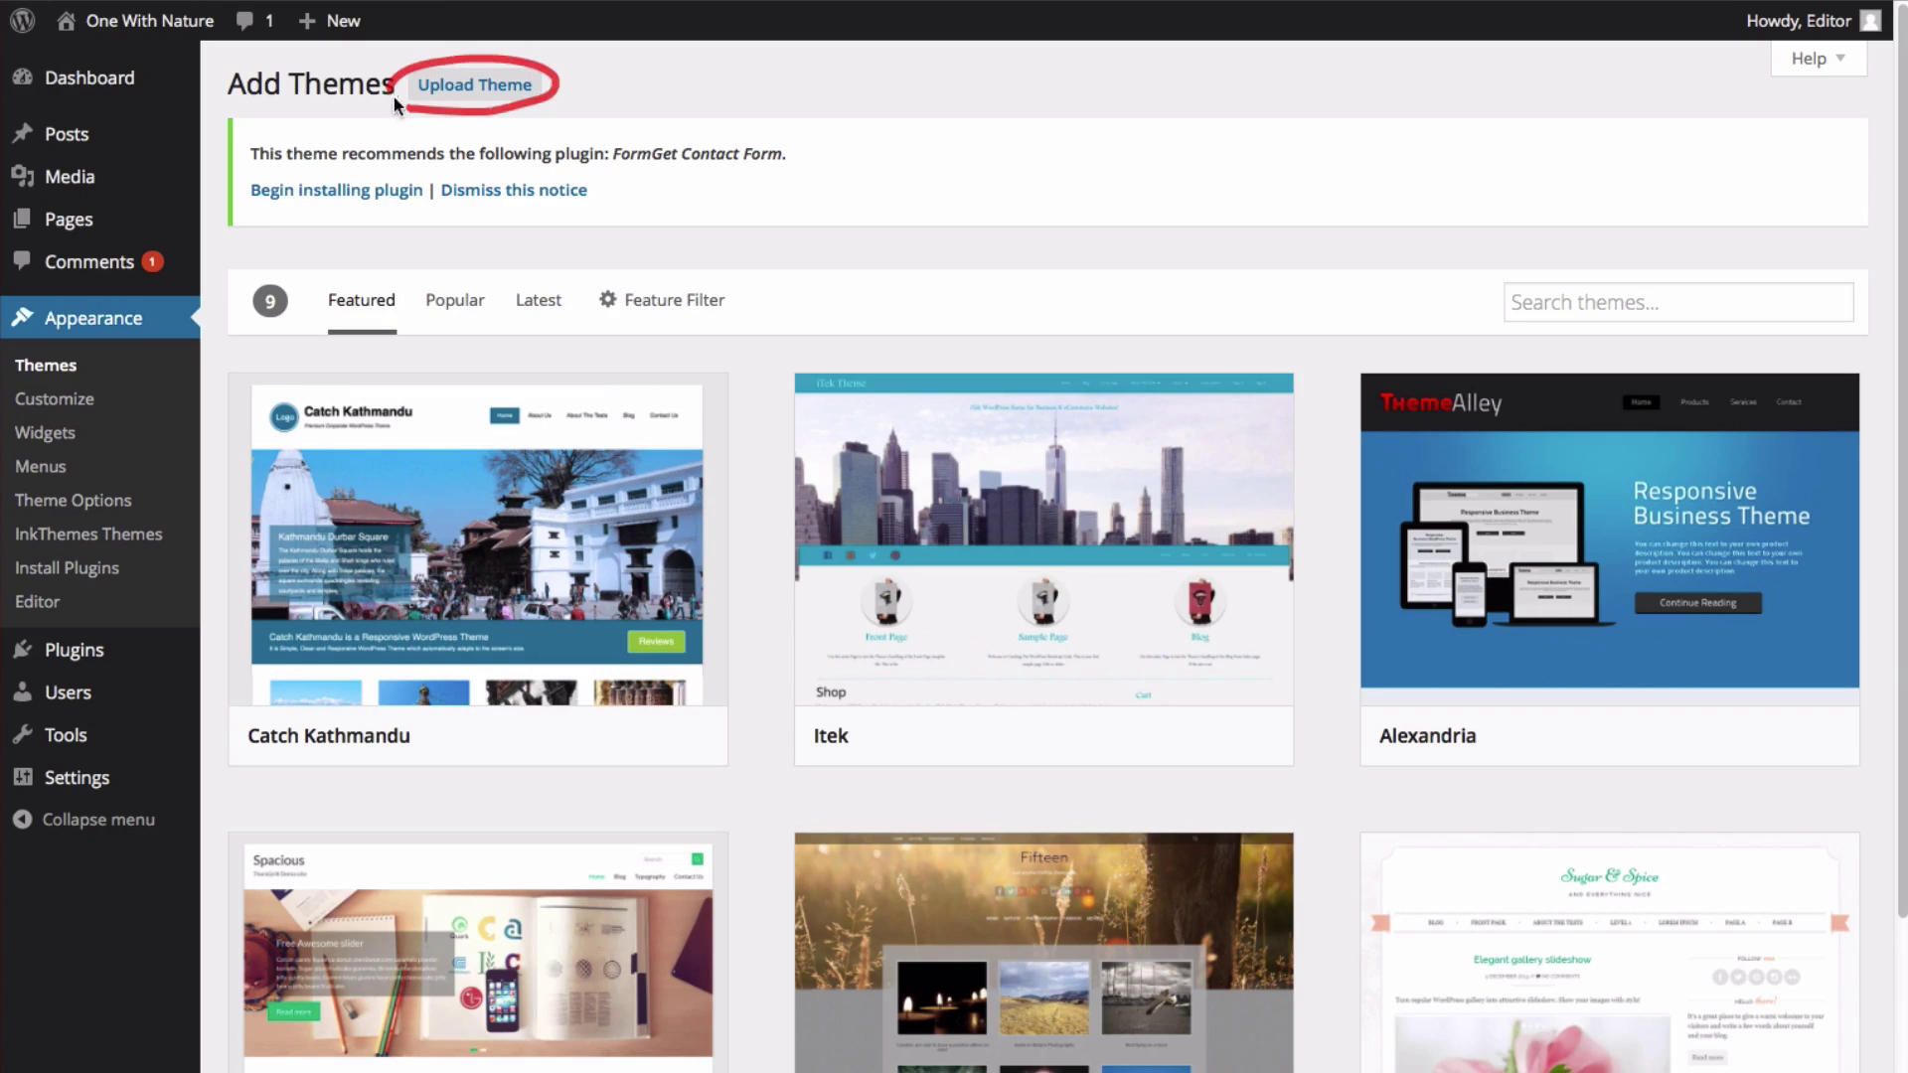
click(471, 87)
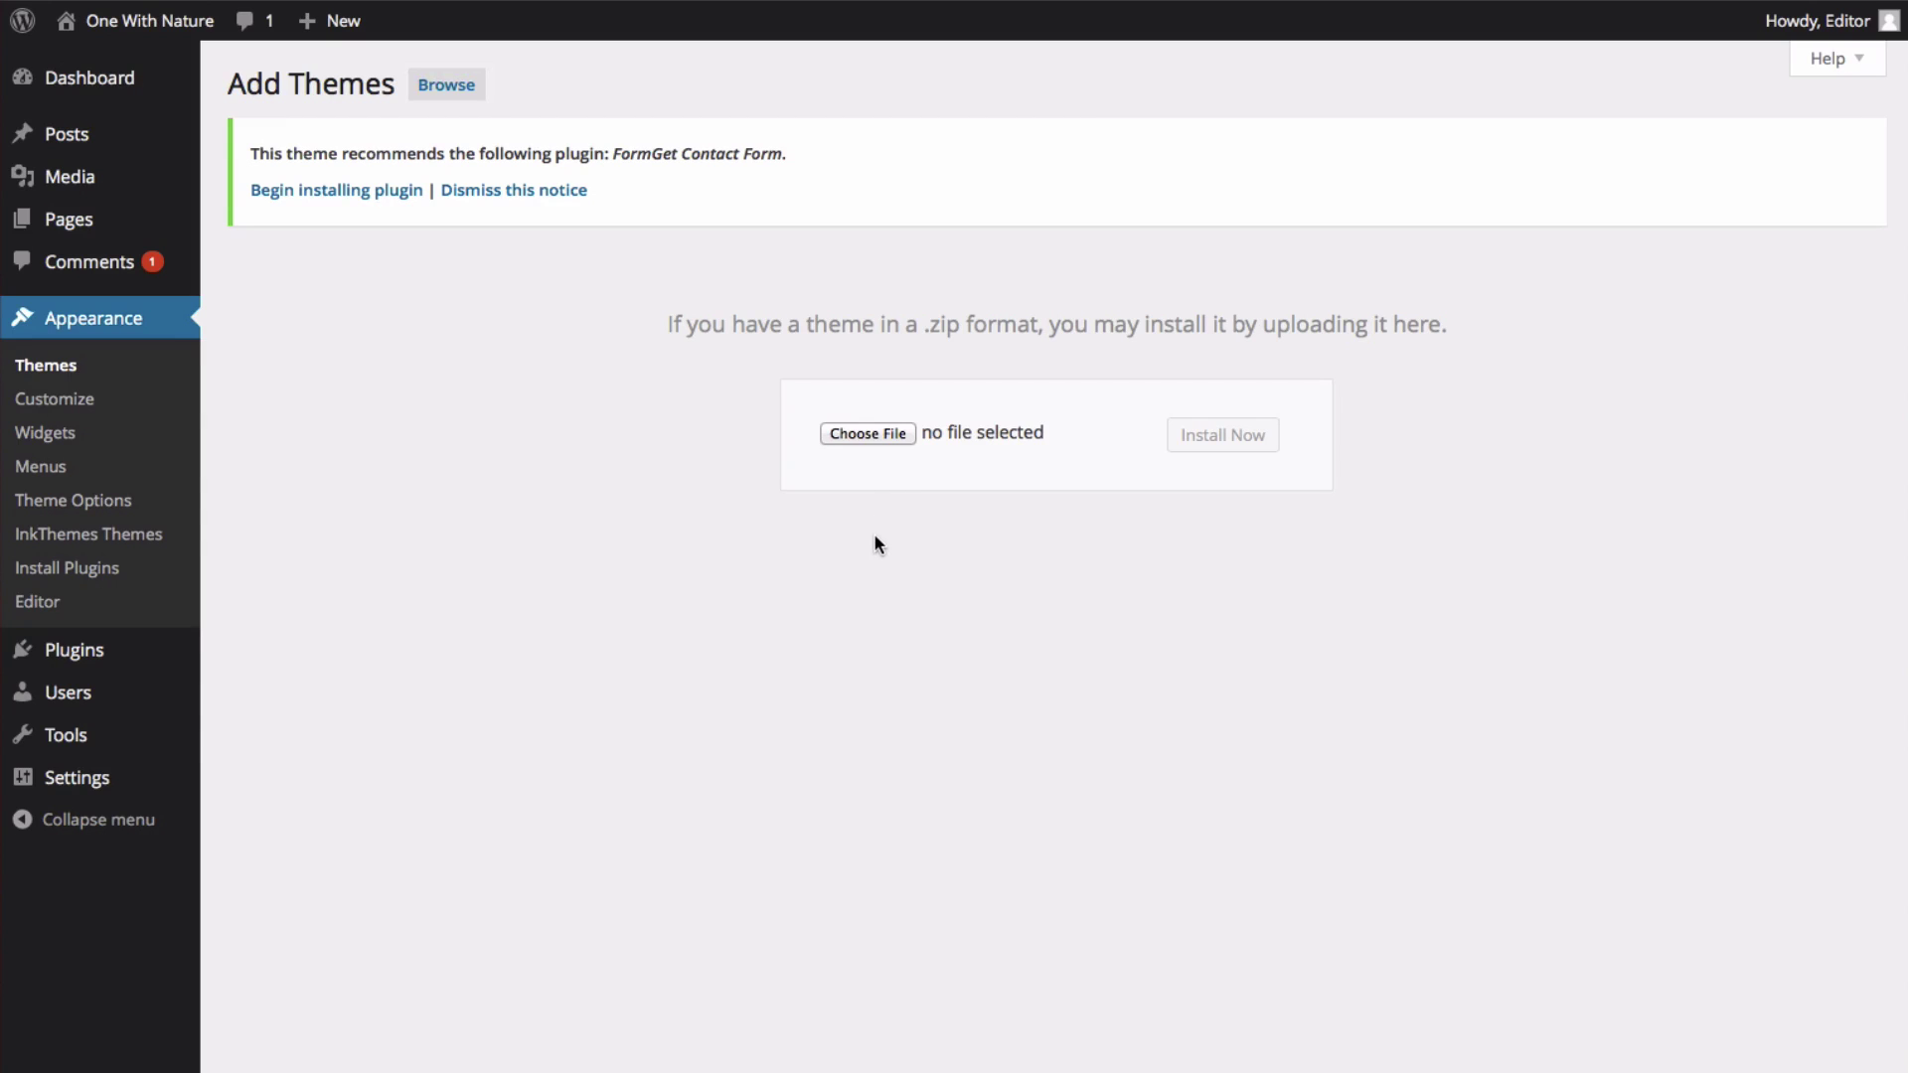
Select vintage-camera.zip from the Desktop and install it
click(871, 437)
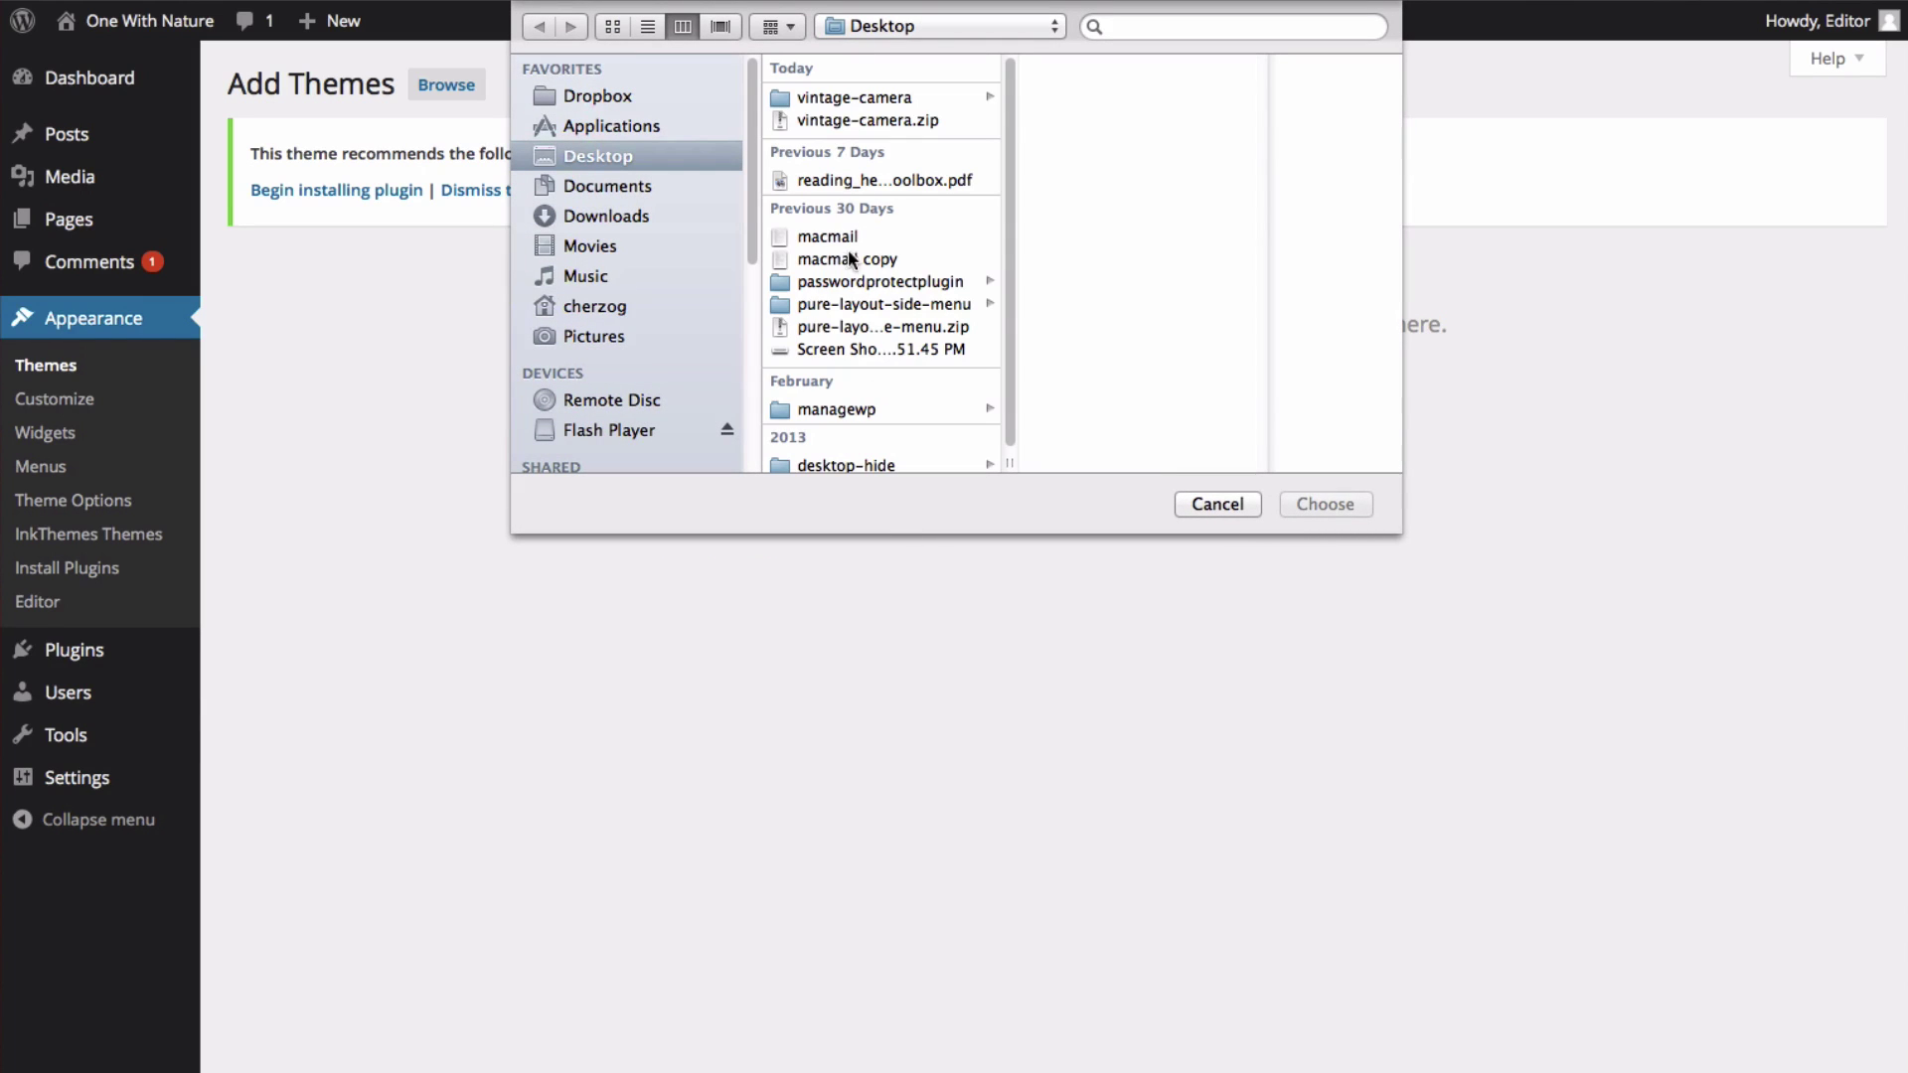
click(924, 122)
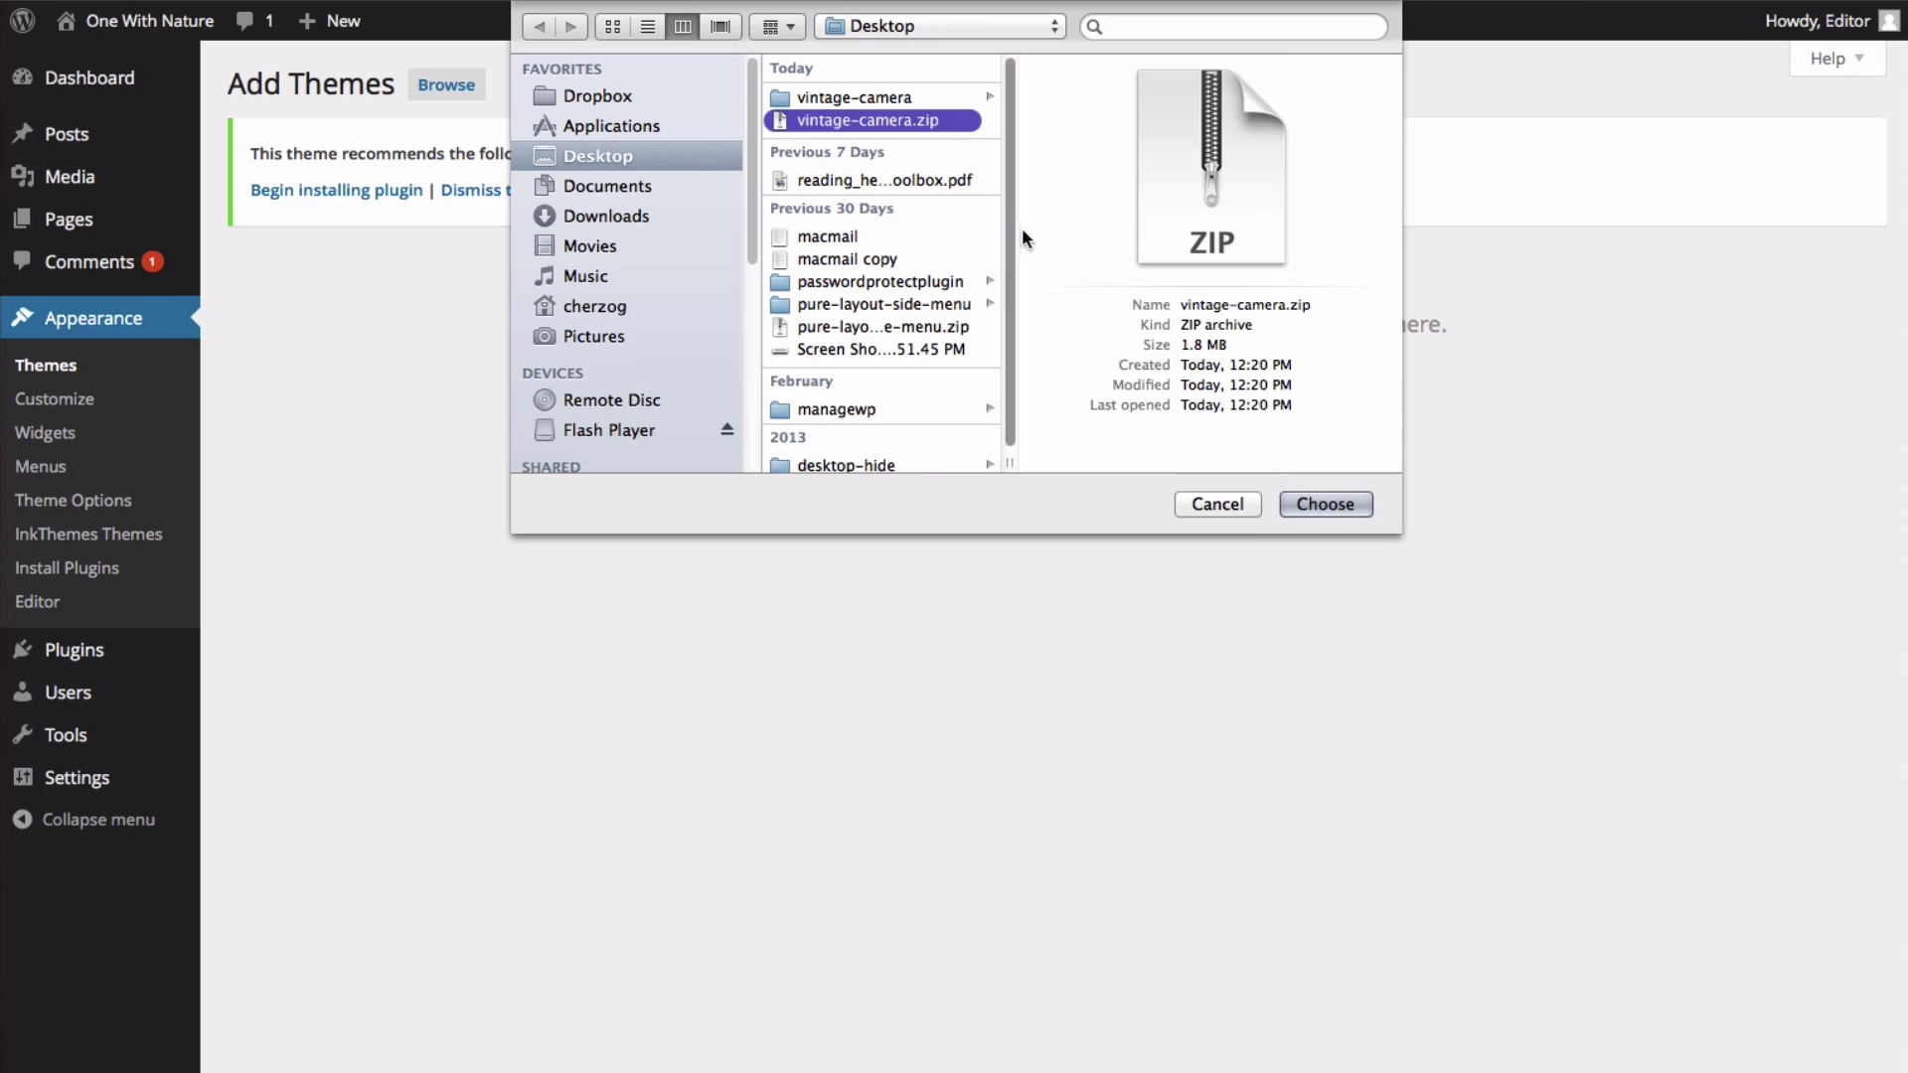
click(1334, 504)
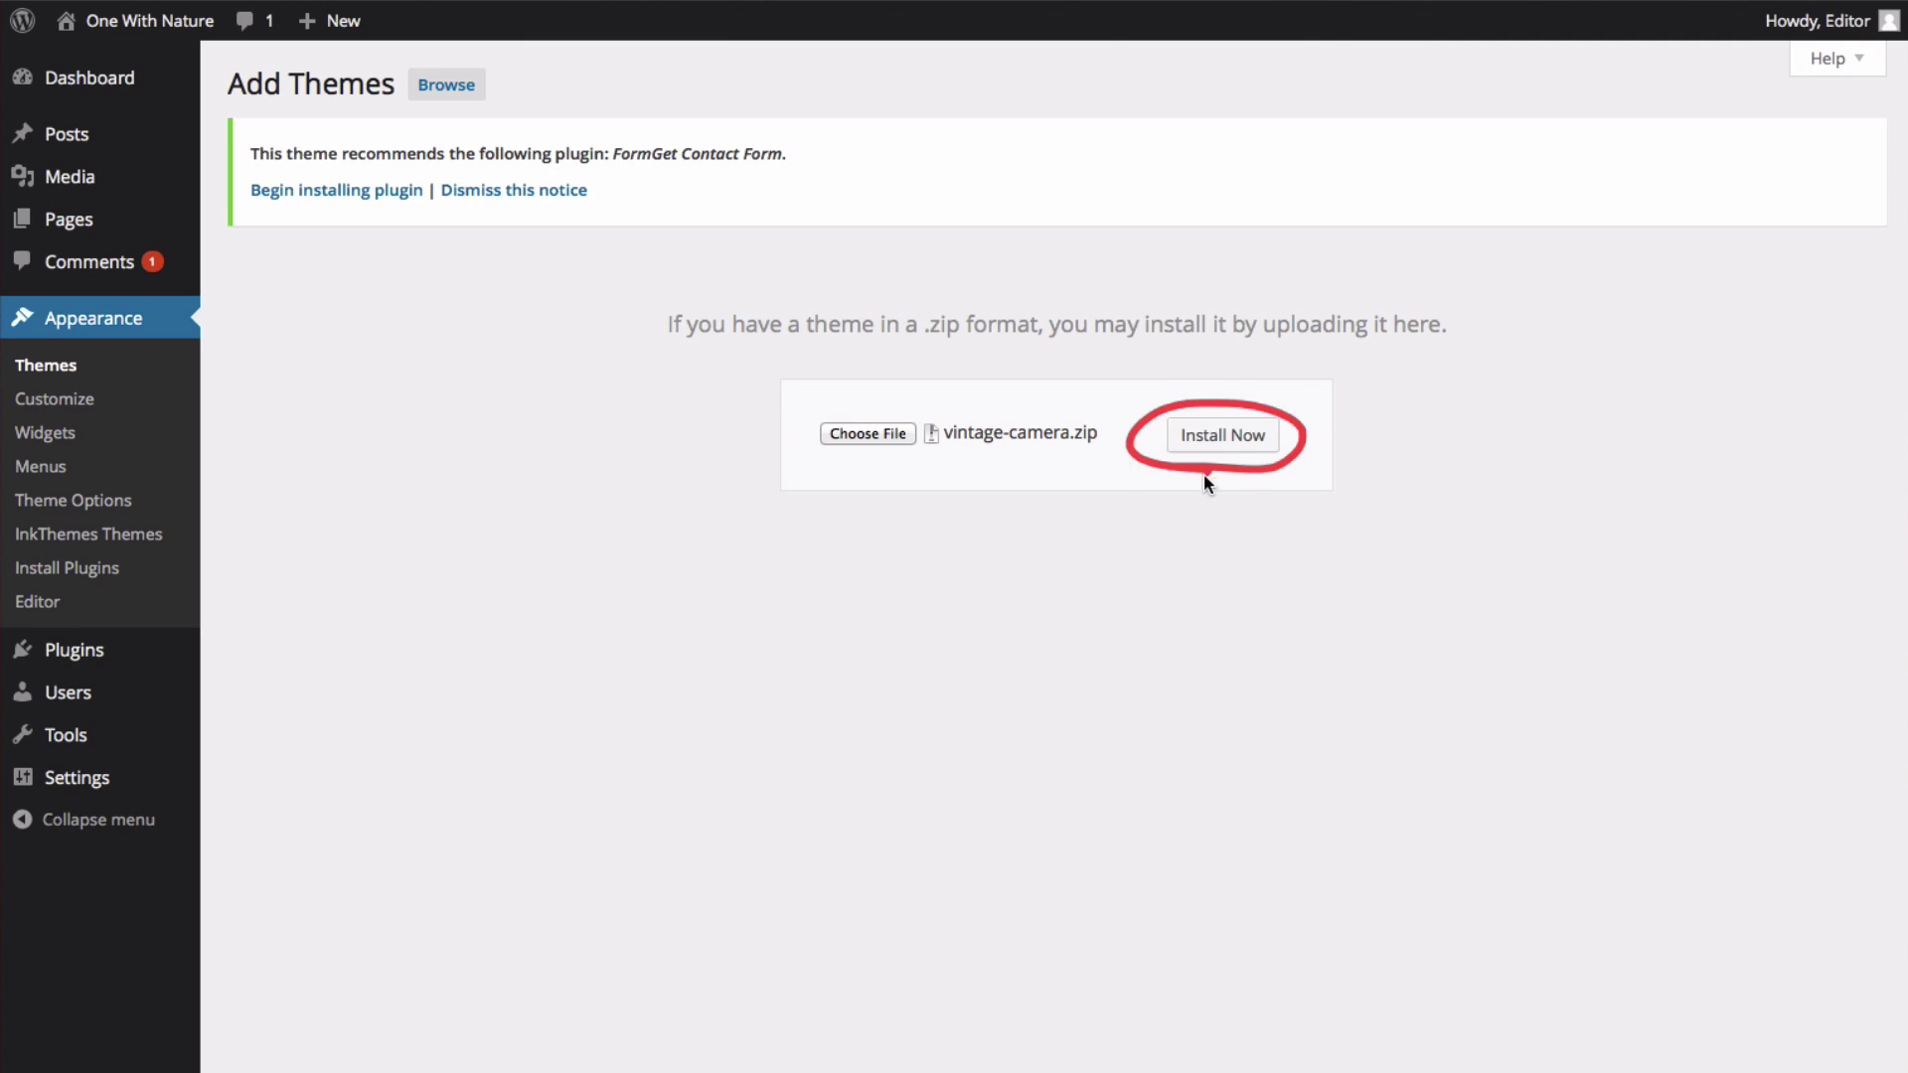
click(1232, 444)
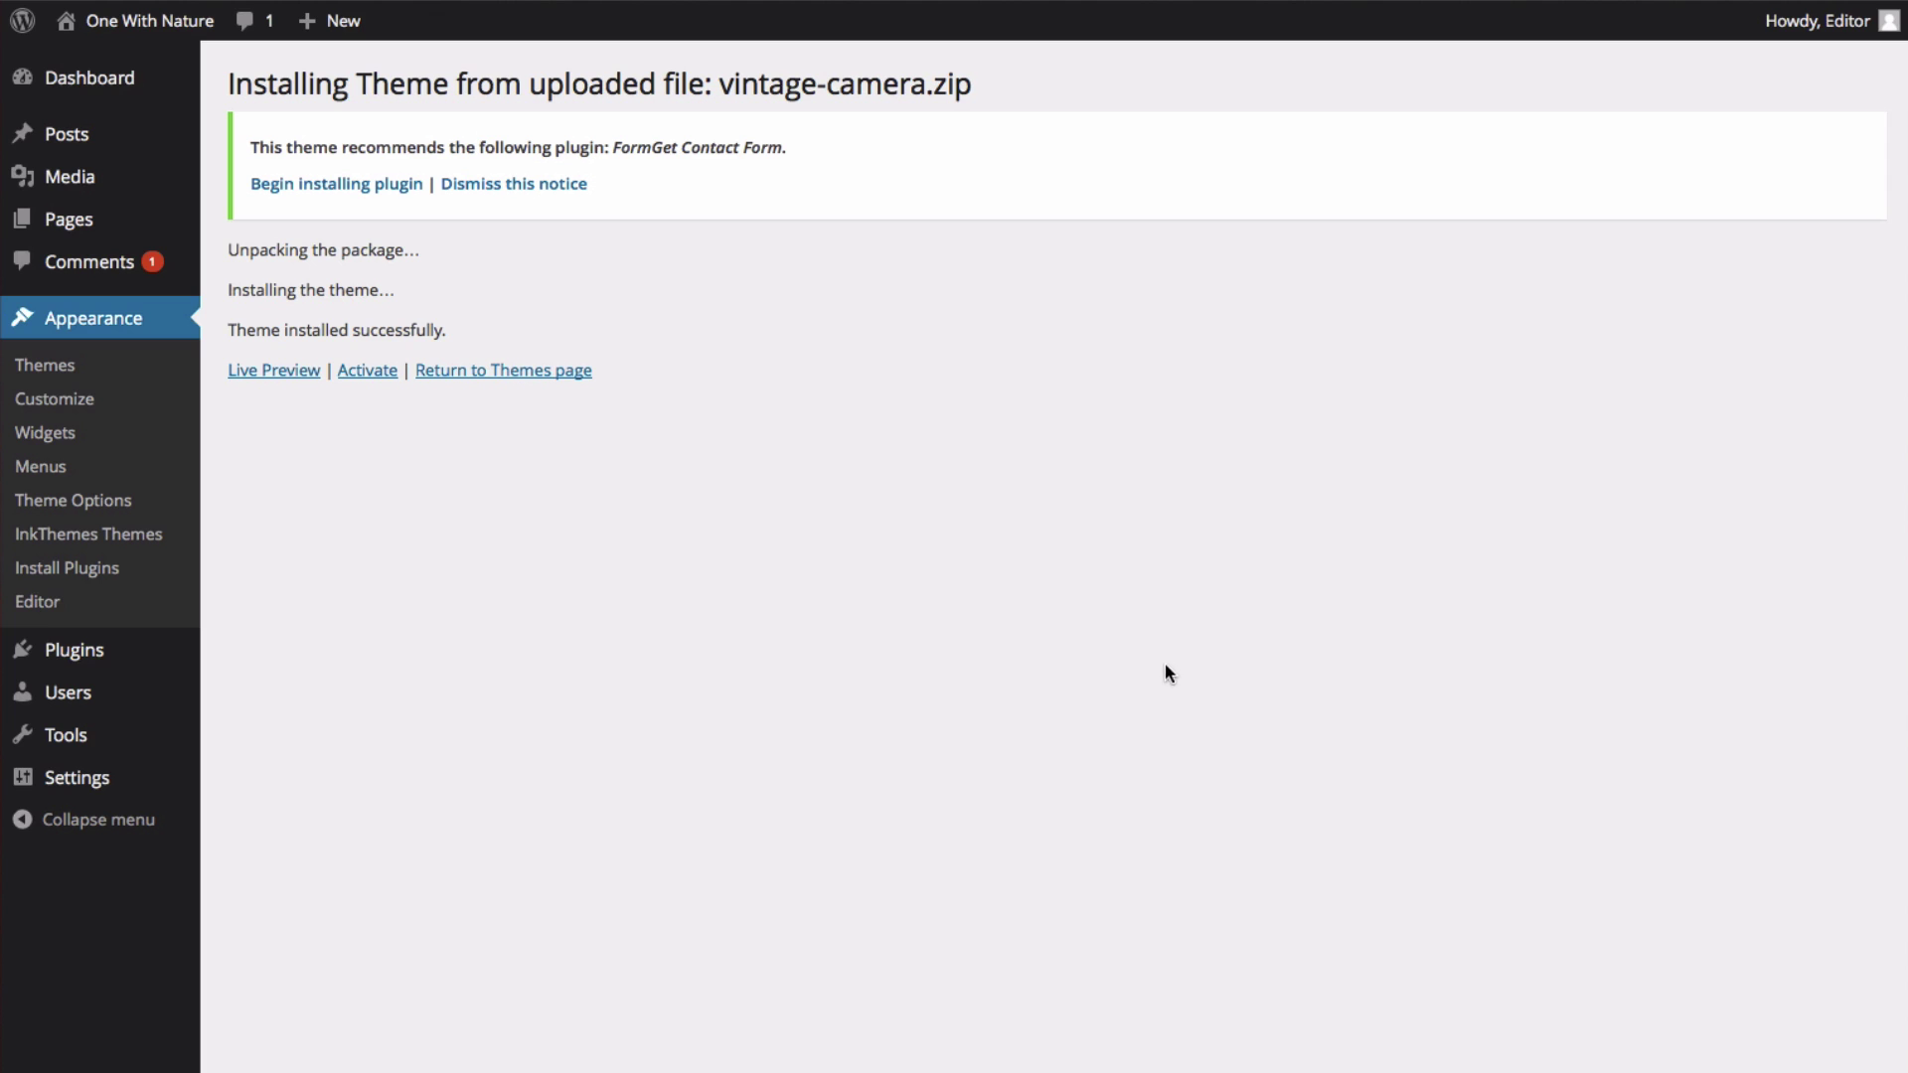
Live-preview Vintage Camera and set its Theme Style to Sabre
click(264, 374)
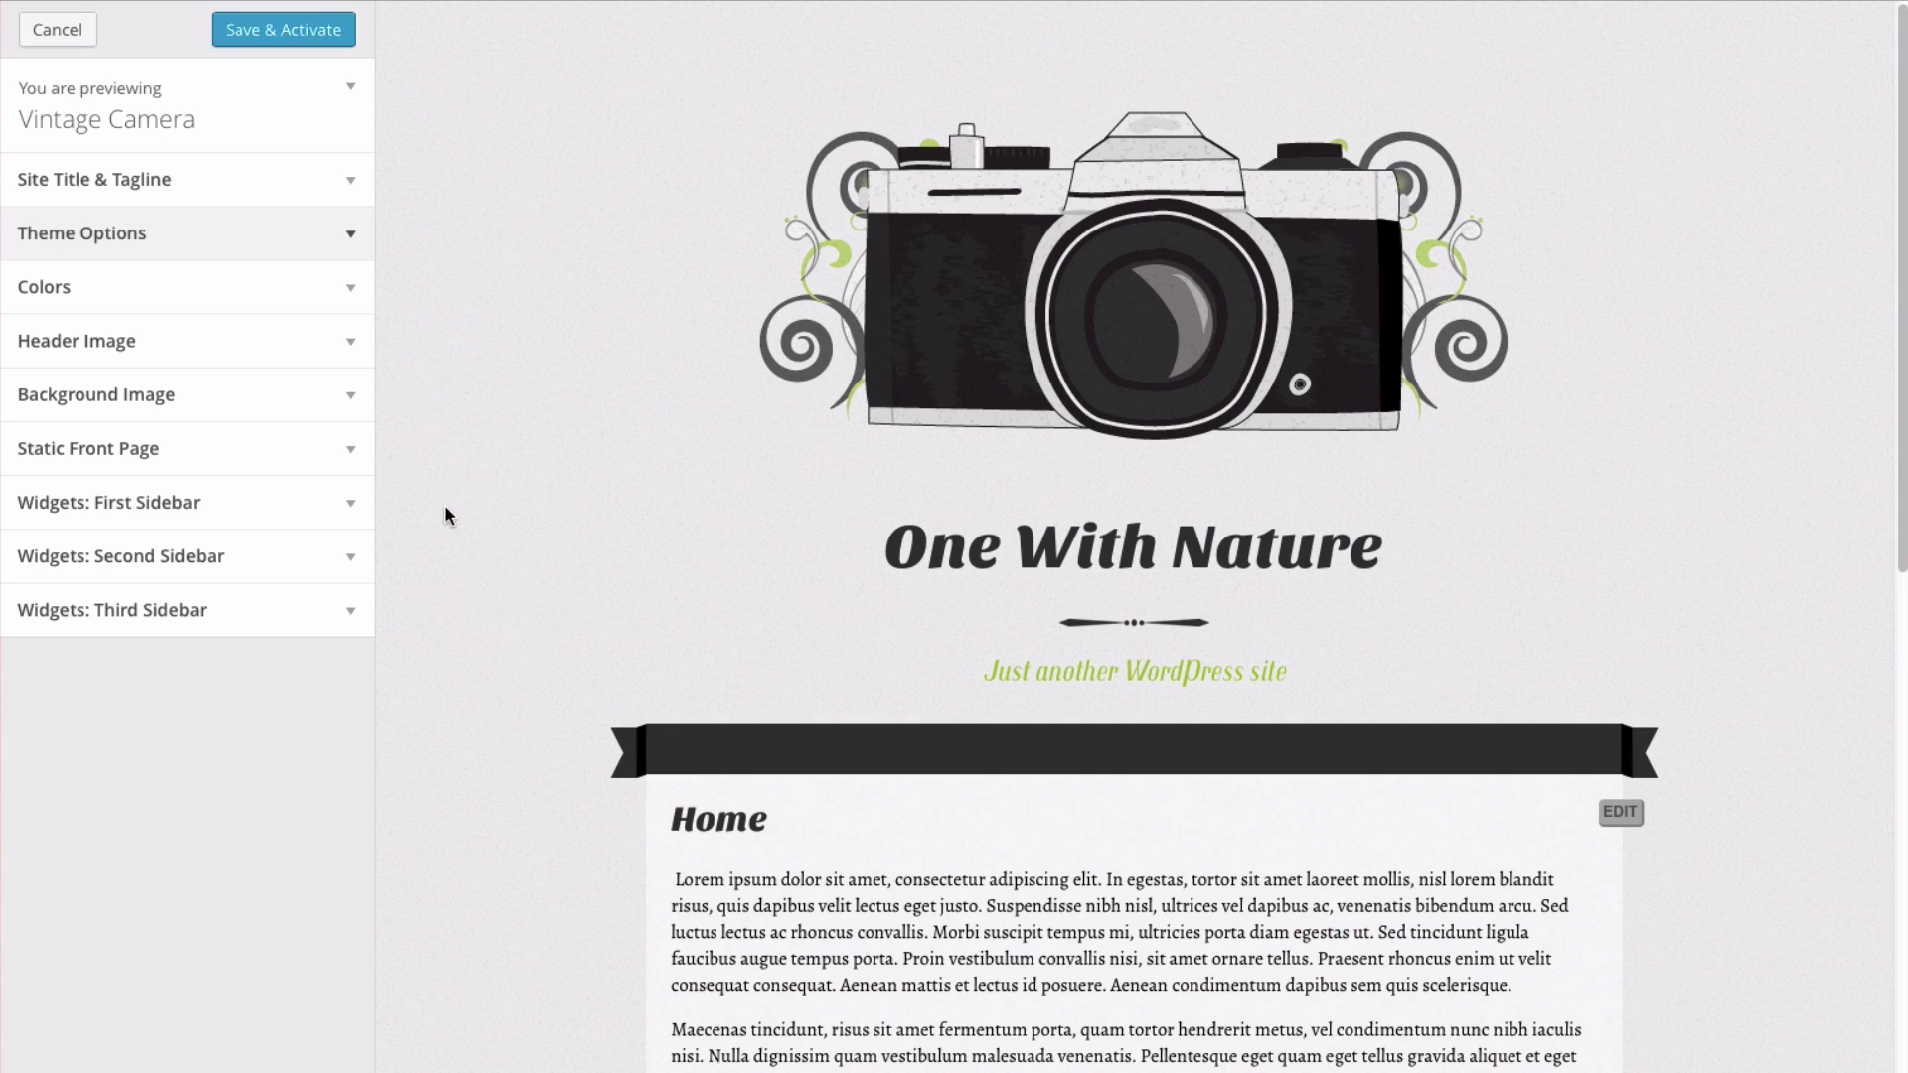
click(351, 239)
click(159, 333)
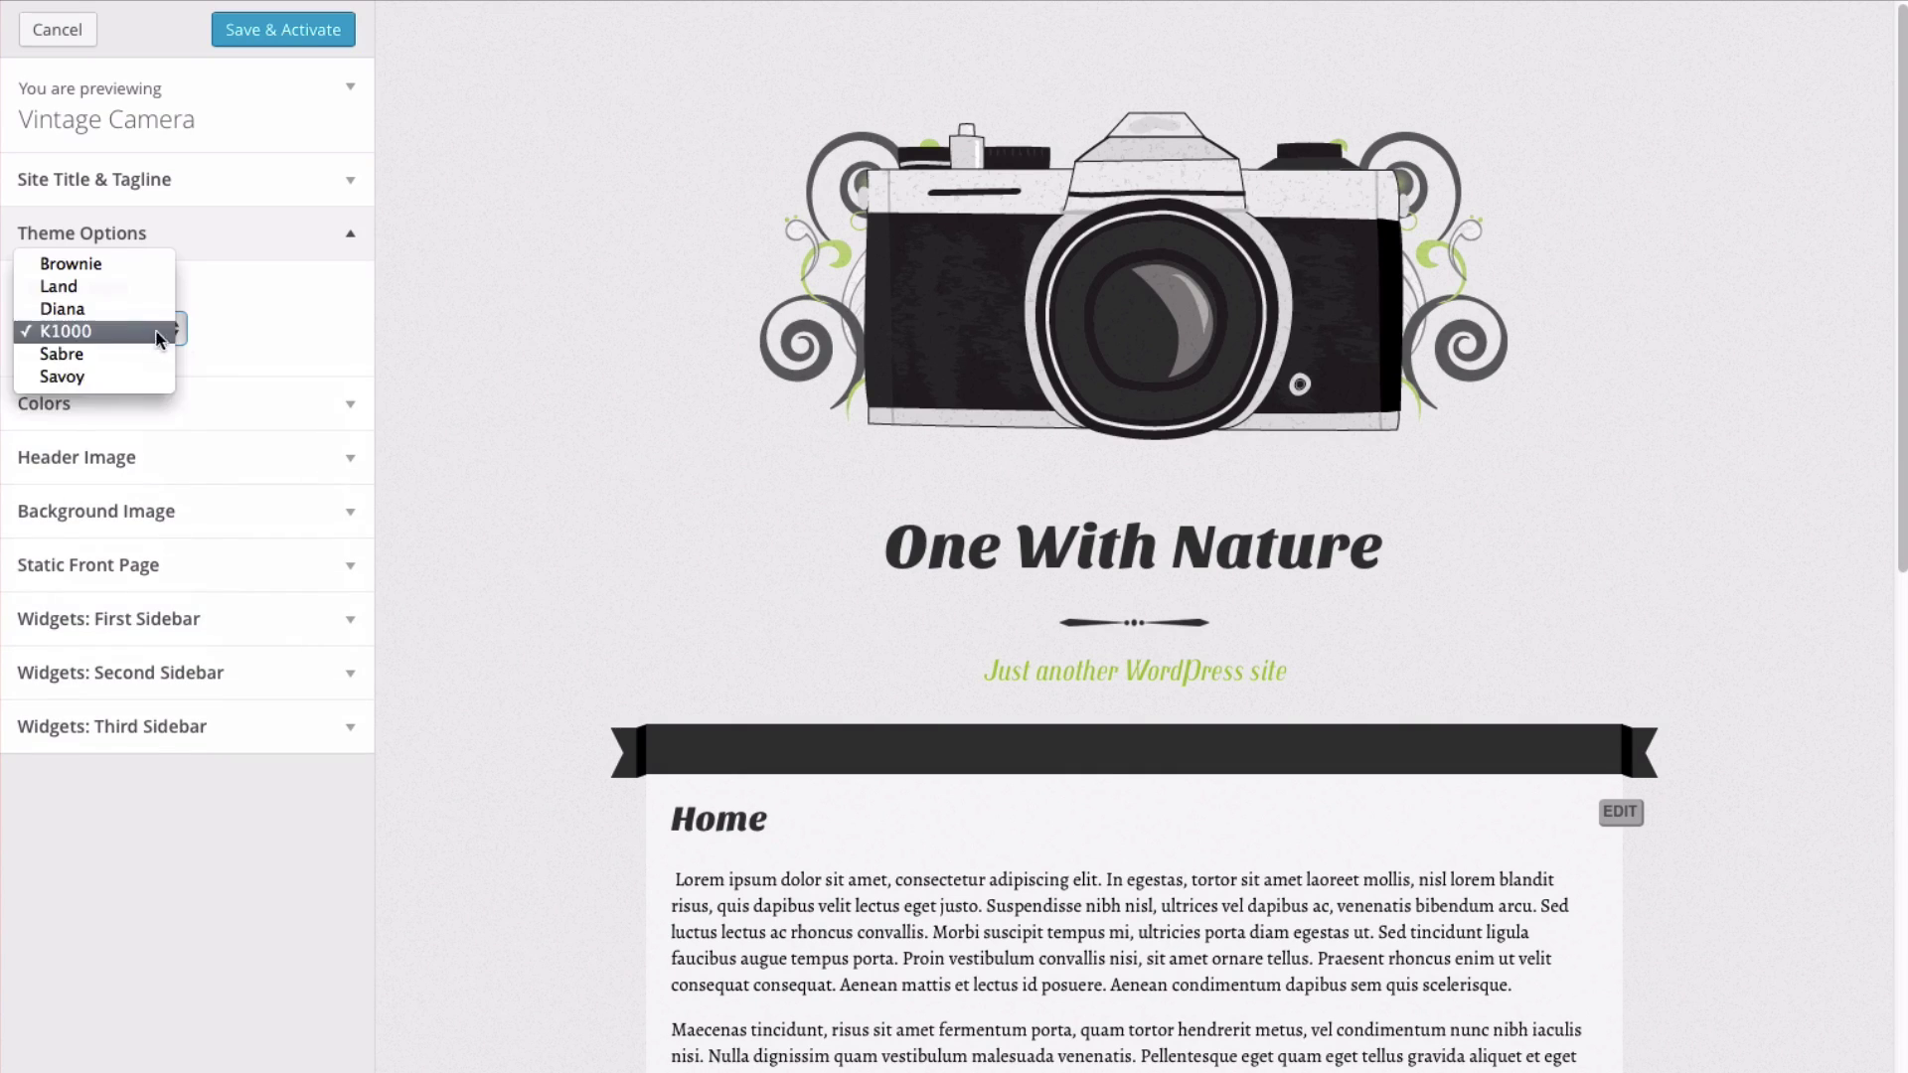
click(167, 355)
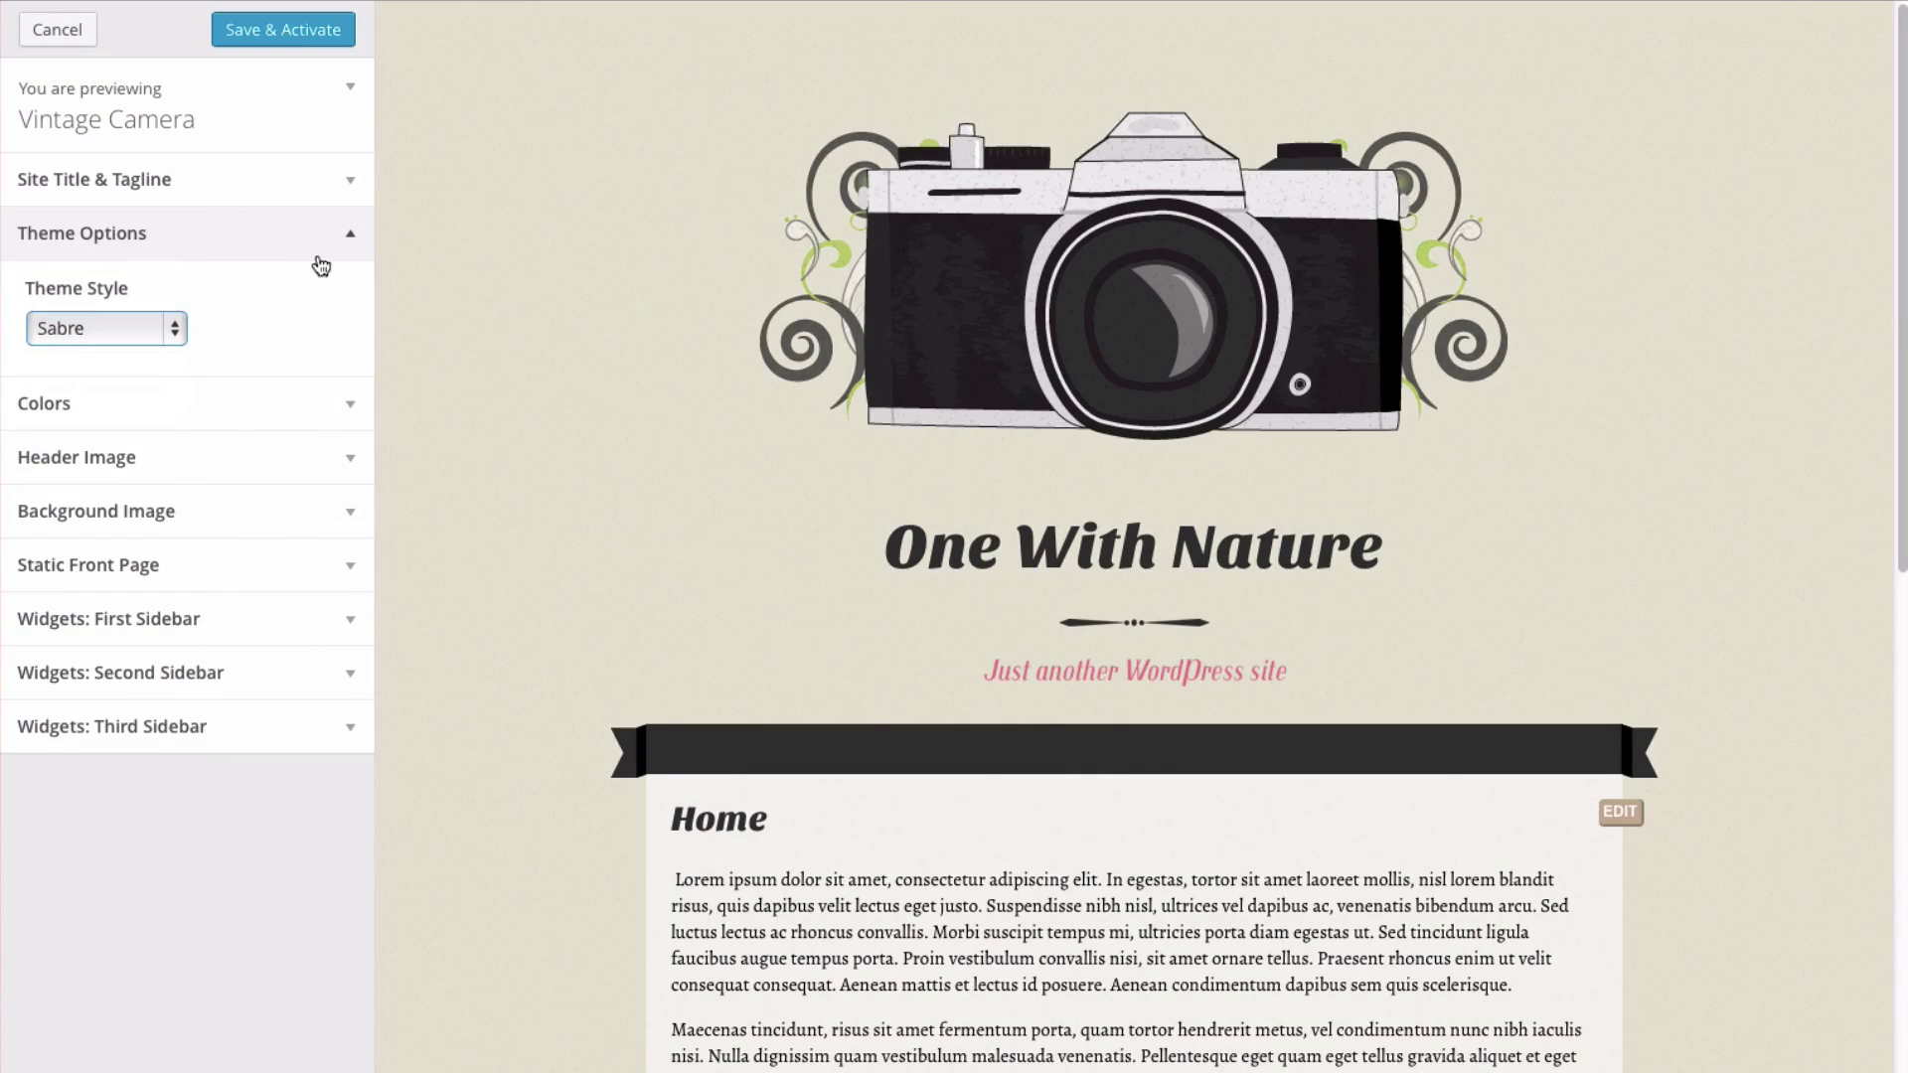
click(347, 397)
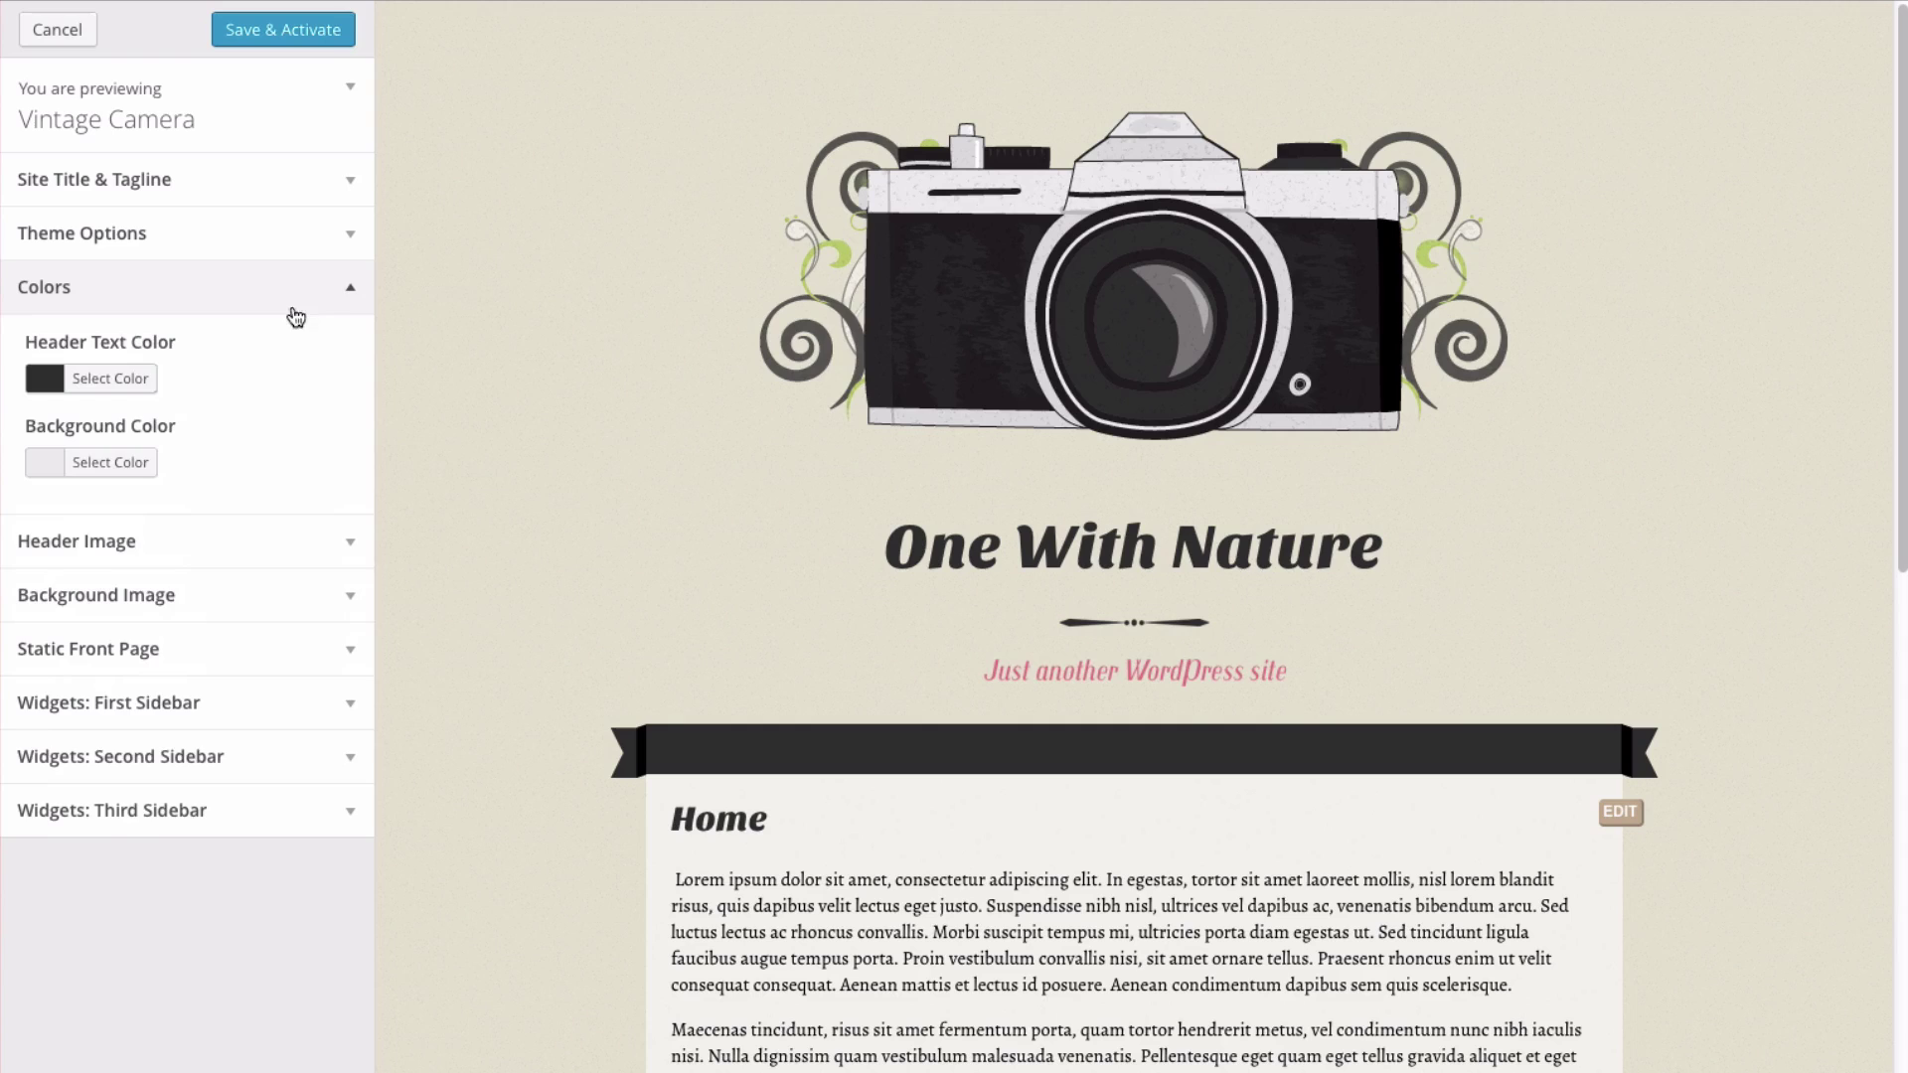
click(334, 293)
Choose the teal camera as the header image
click(351, 363)
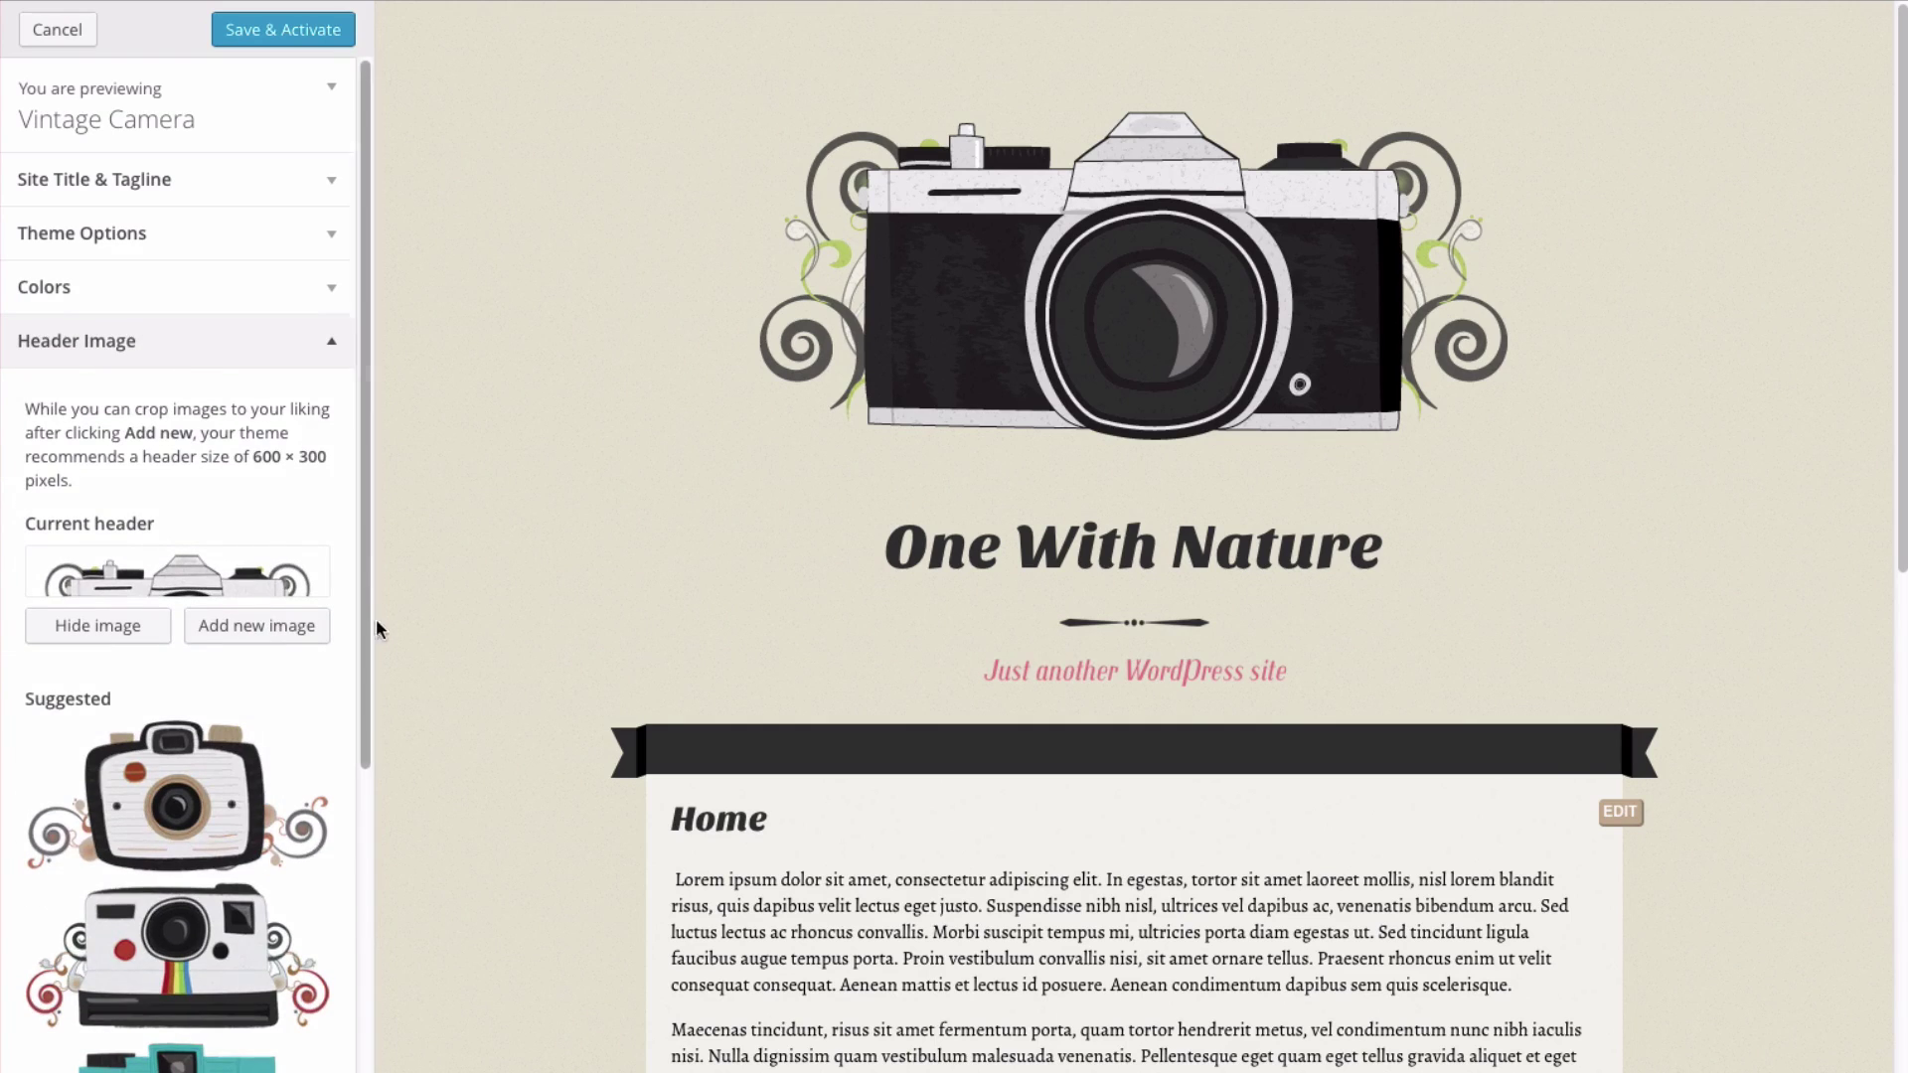
scroll(366, 755, down, 3)
scroll(365, 751, down, 1)
click(314, 700)
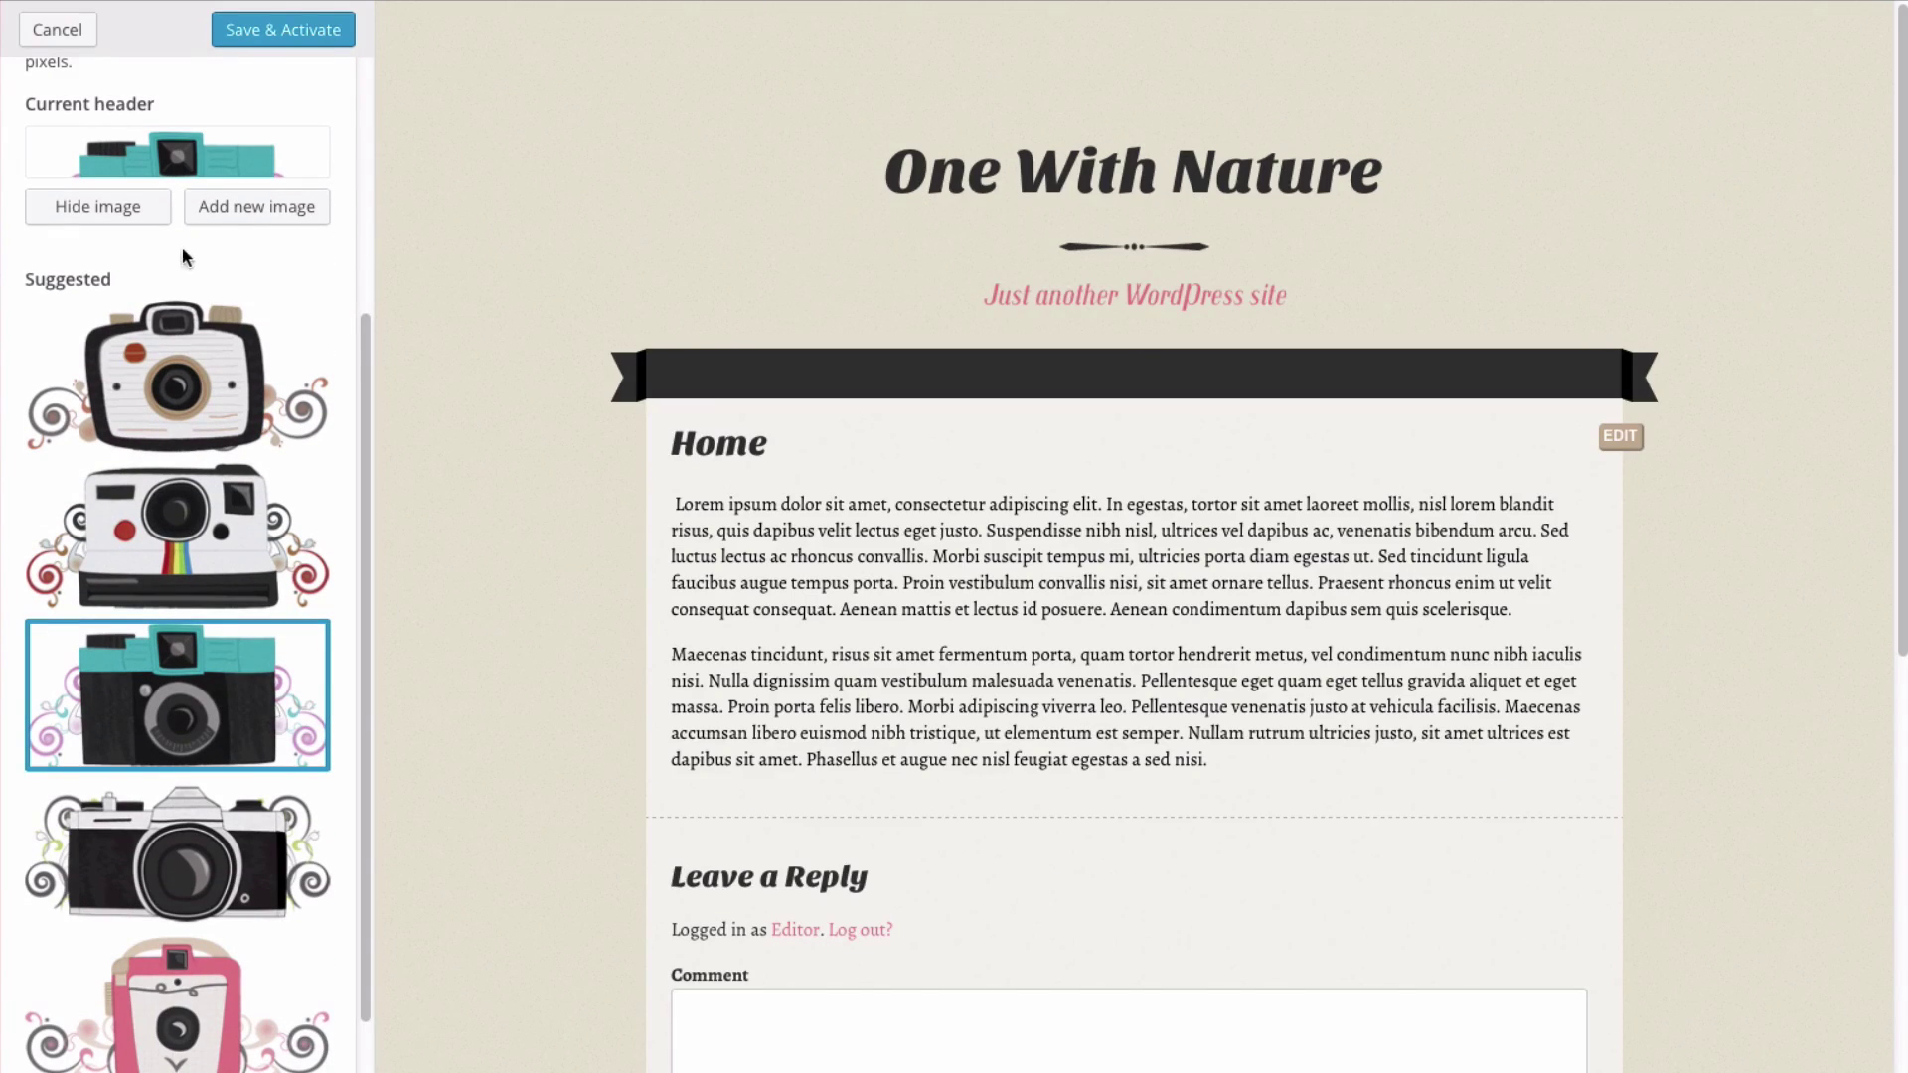
scroll(368, 272, up, 3)
click(358, 406)
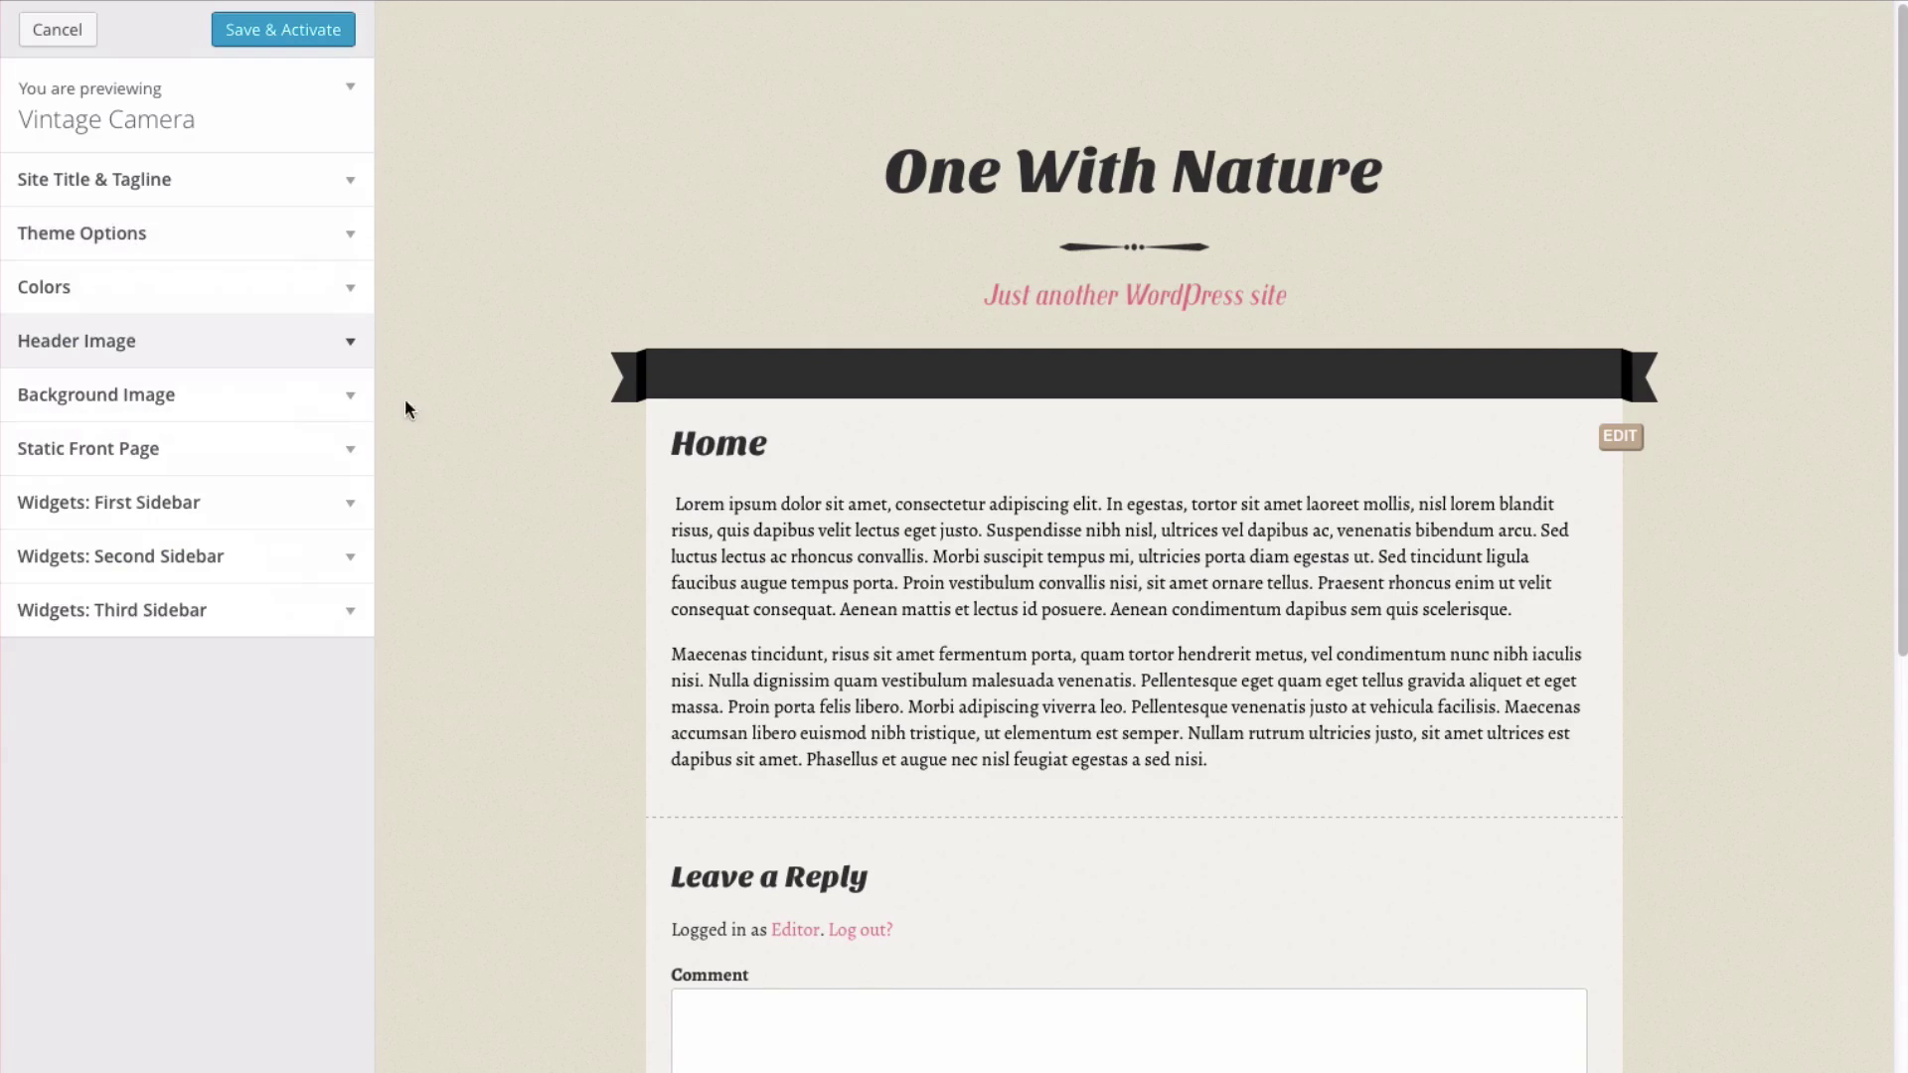
Look over the background image and third sidebar widget sections
click(354, 396)
click(338, 397)
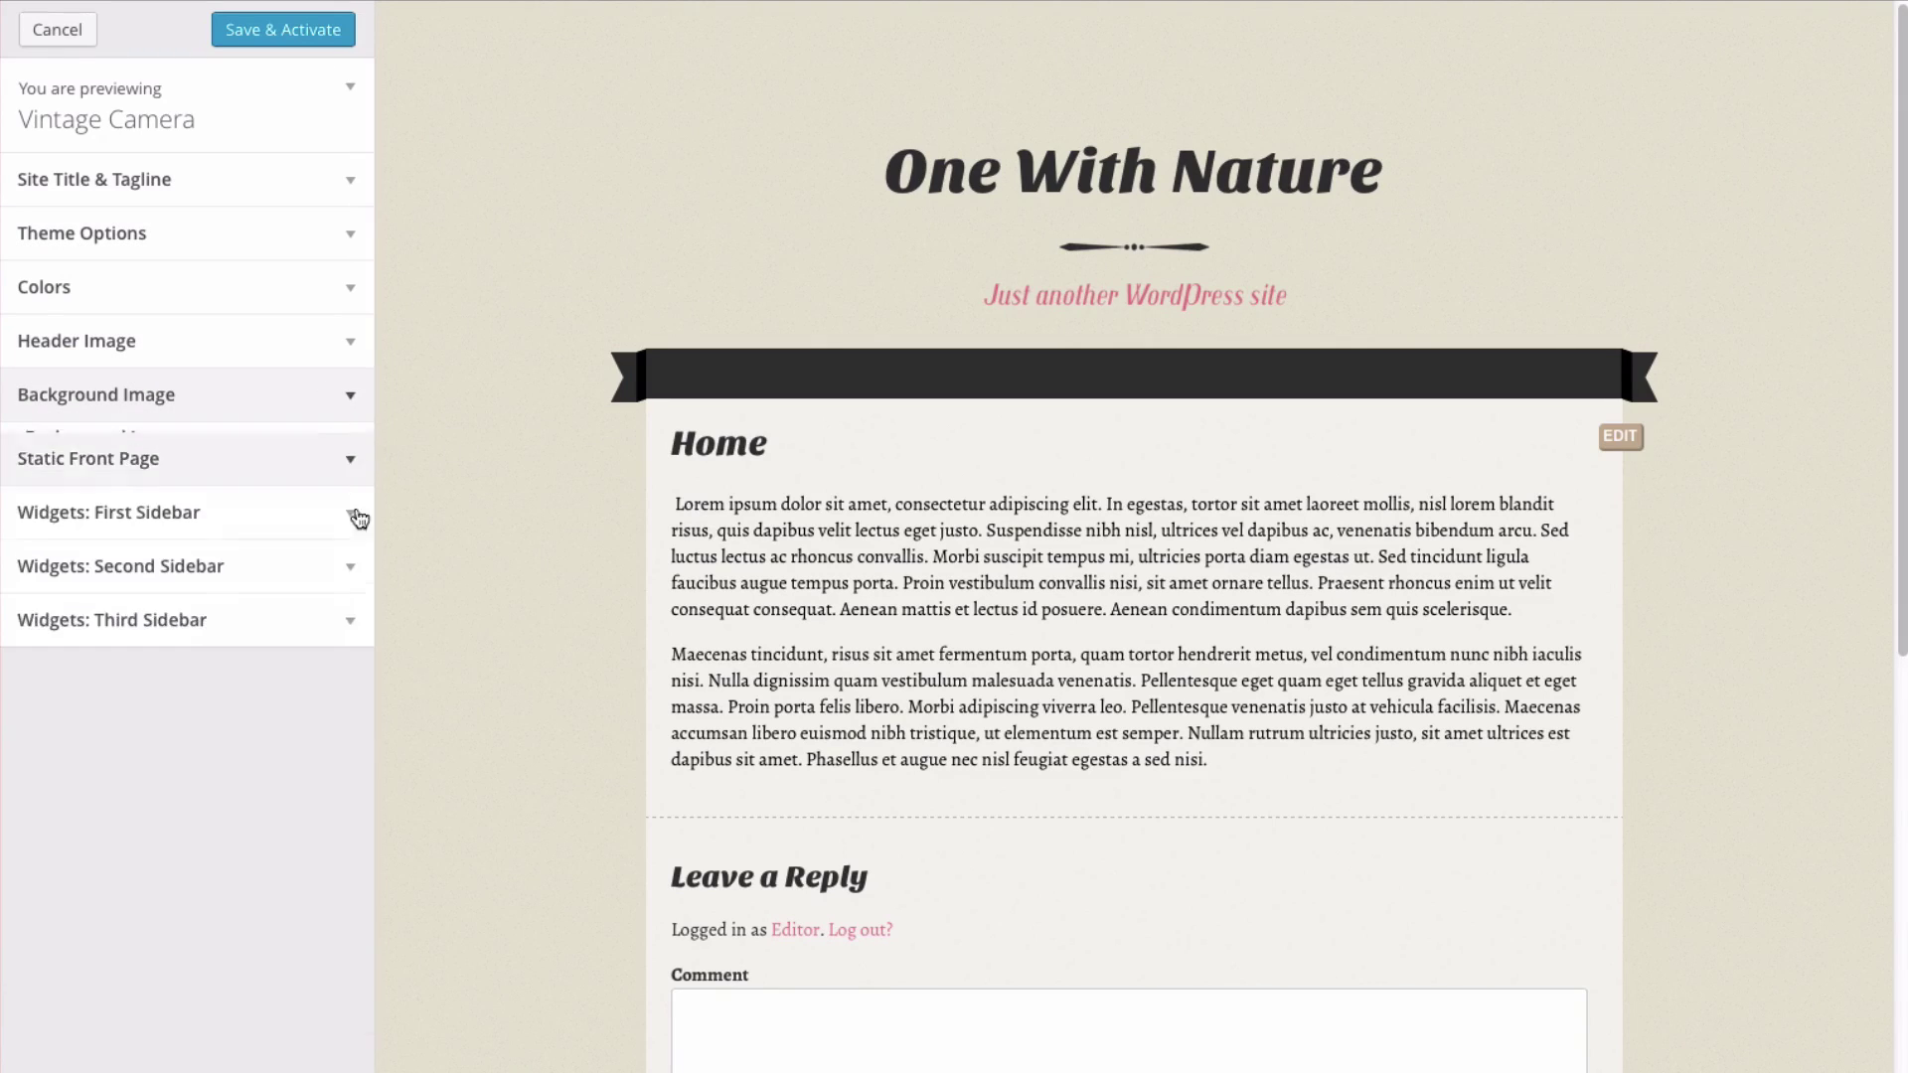
click(353, 614)
click(363, 624)
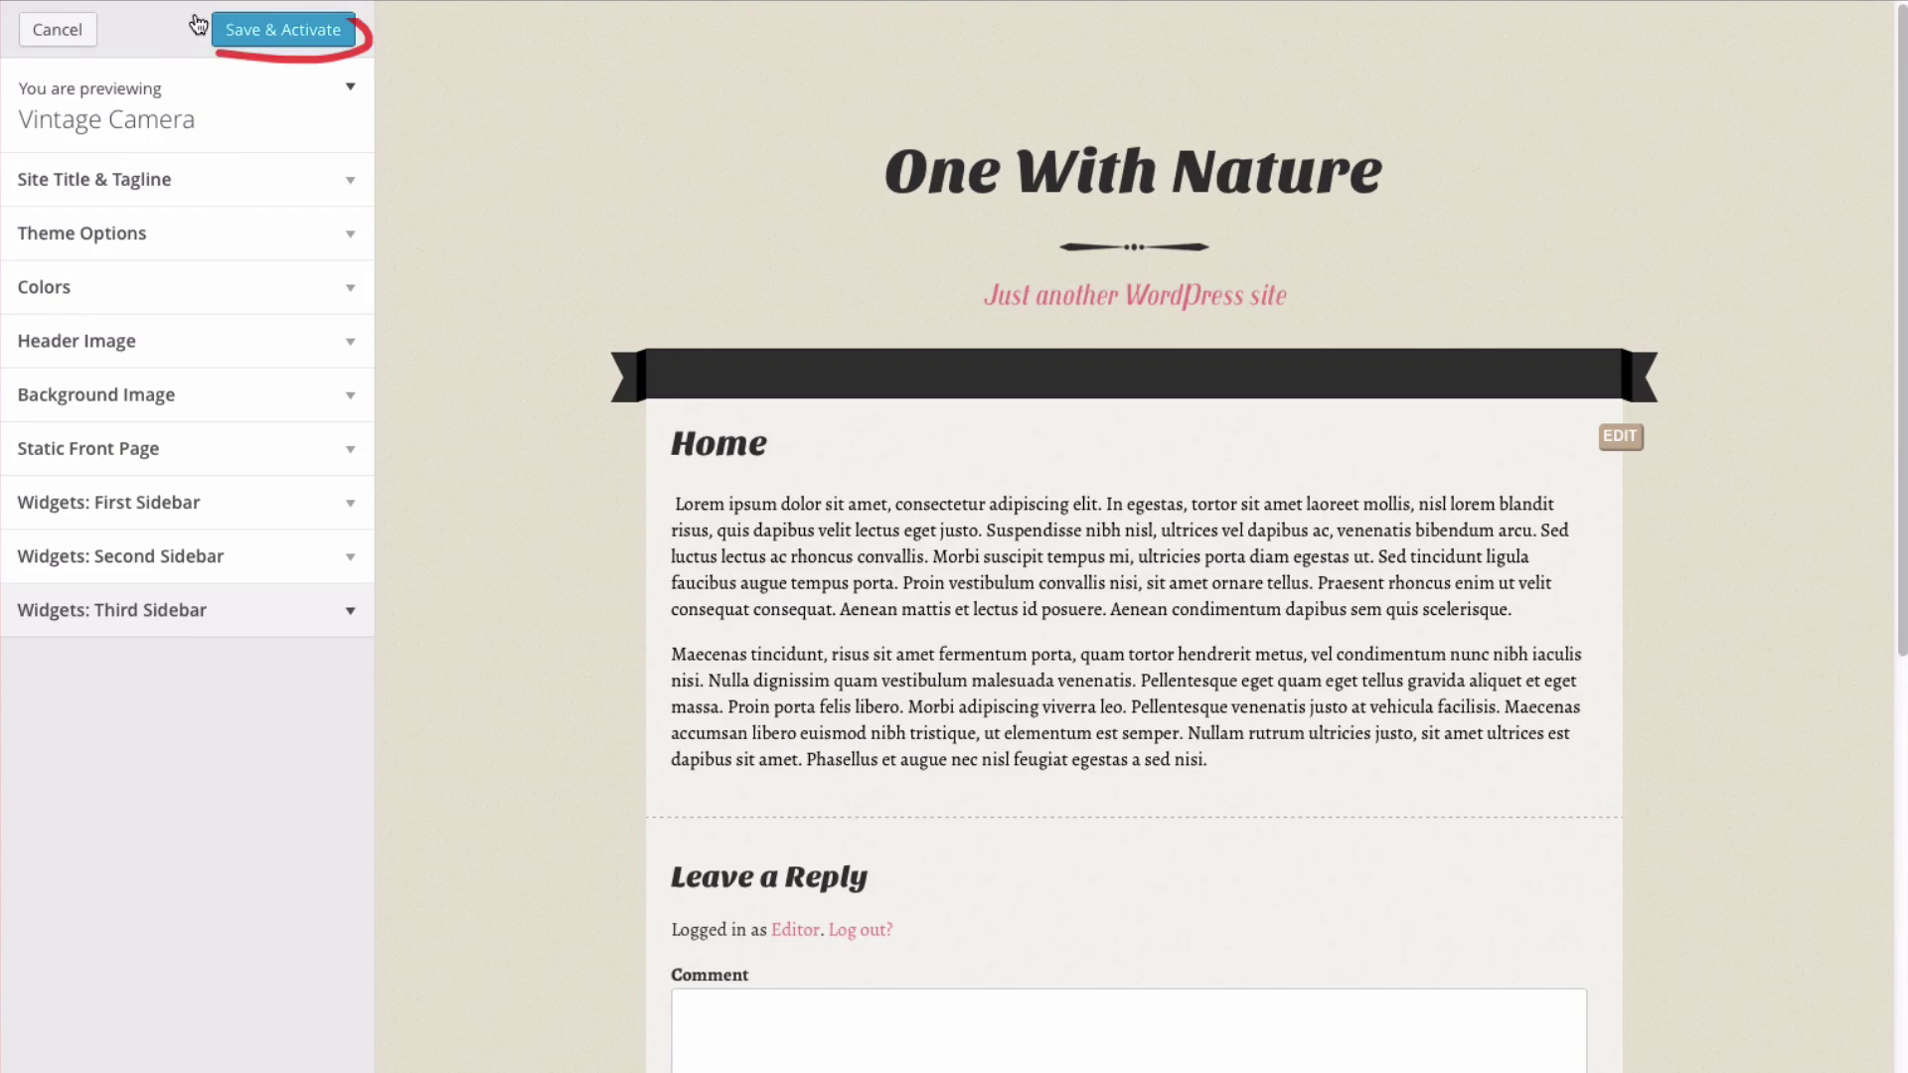
Save and activate Vintage Camera, then visit the One With Nature site
click(282, 39)
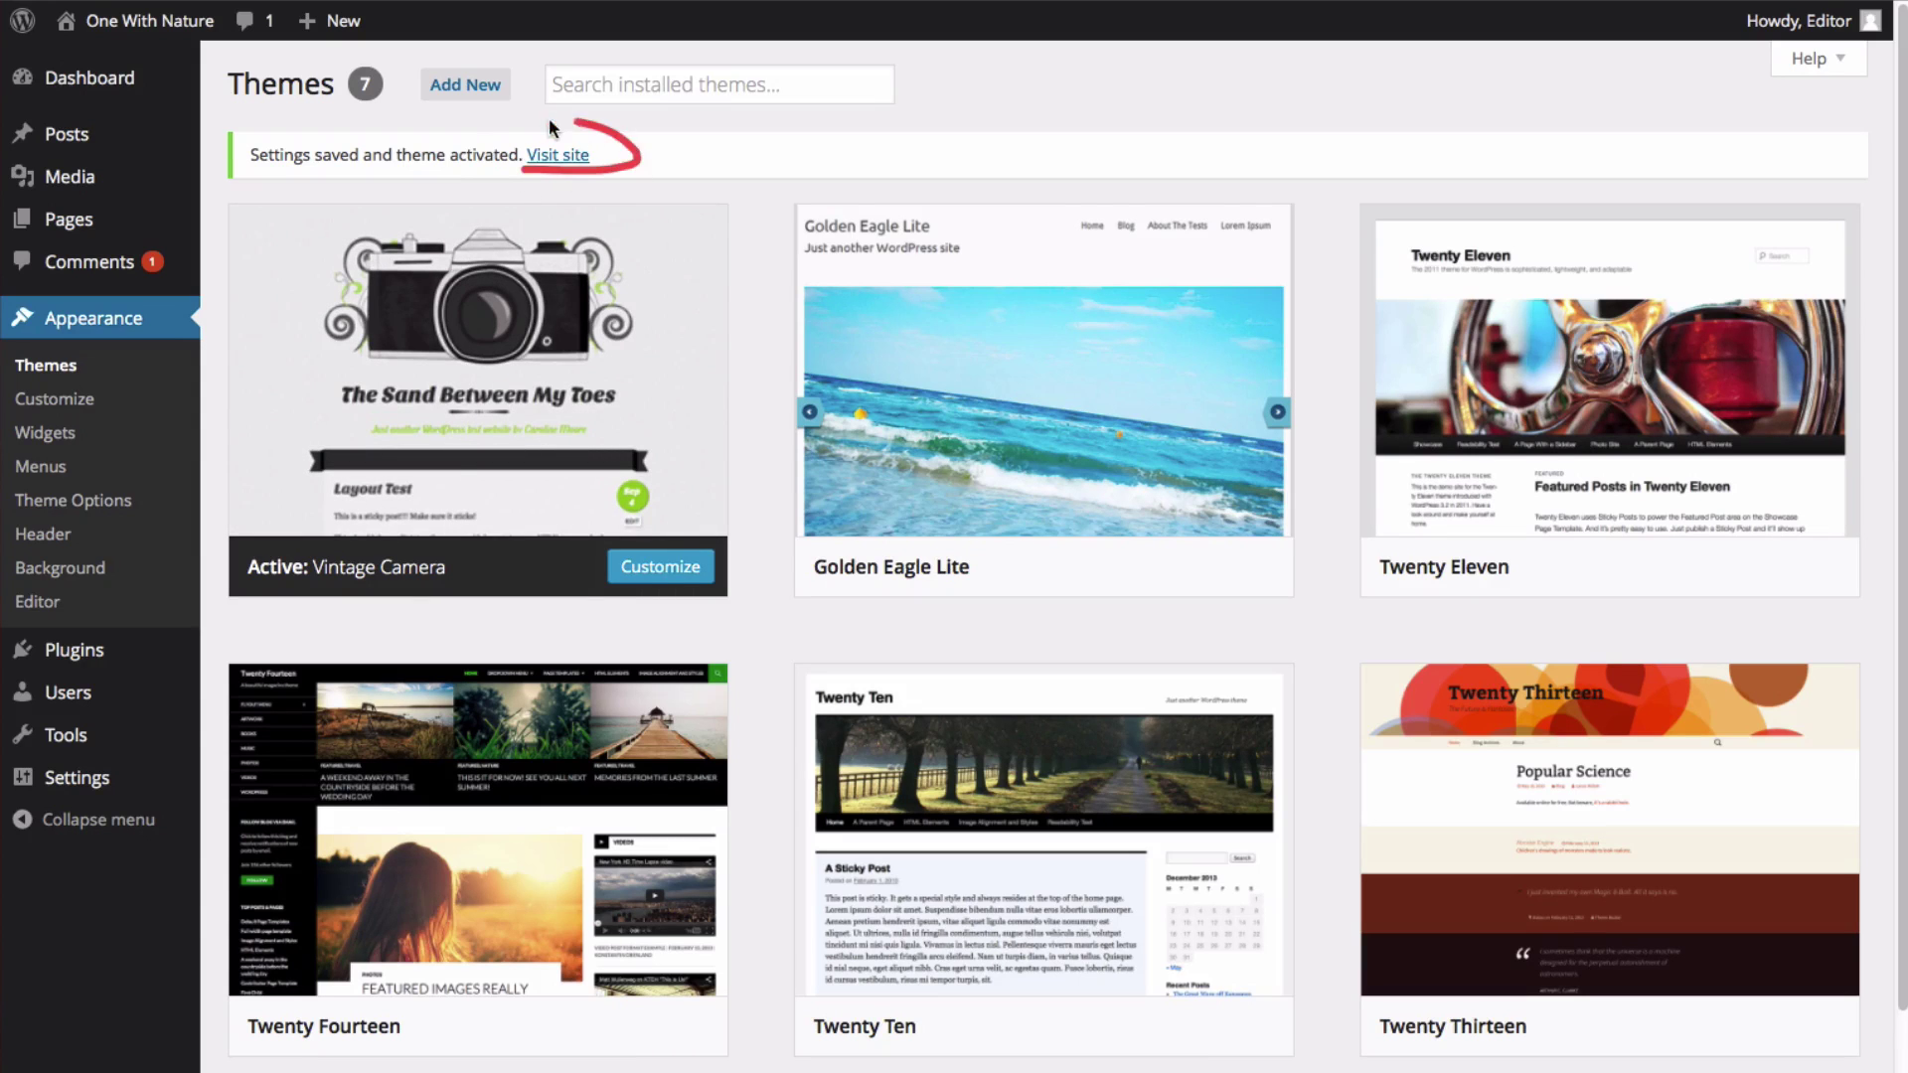
click(570, 159)
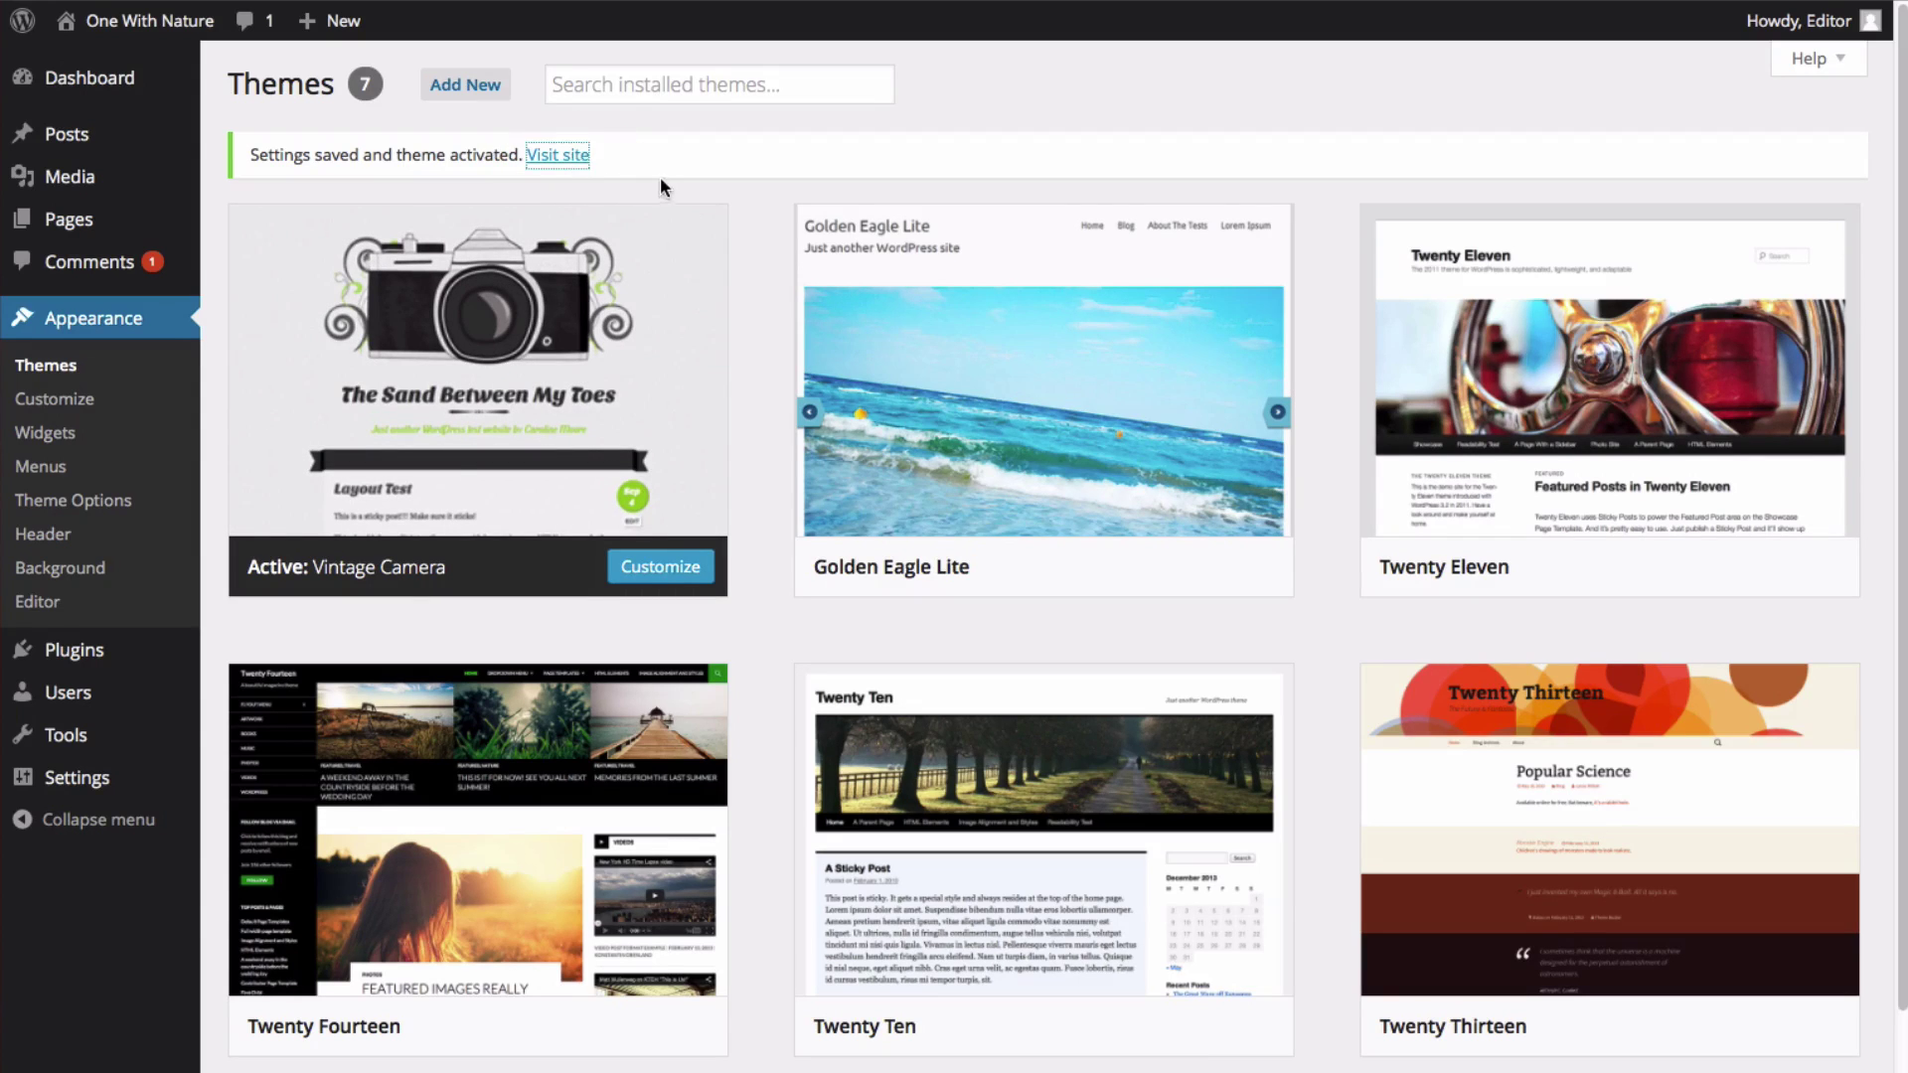